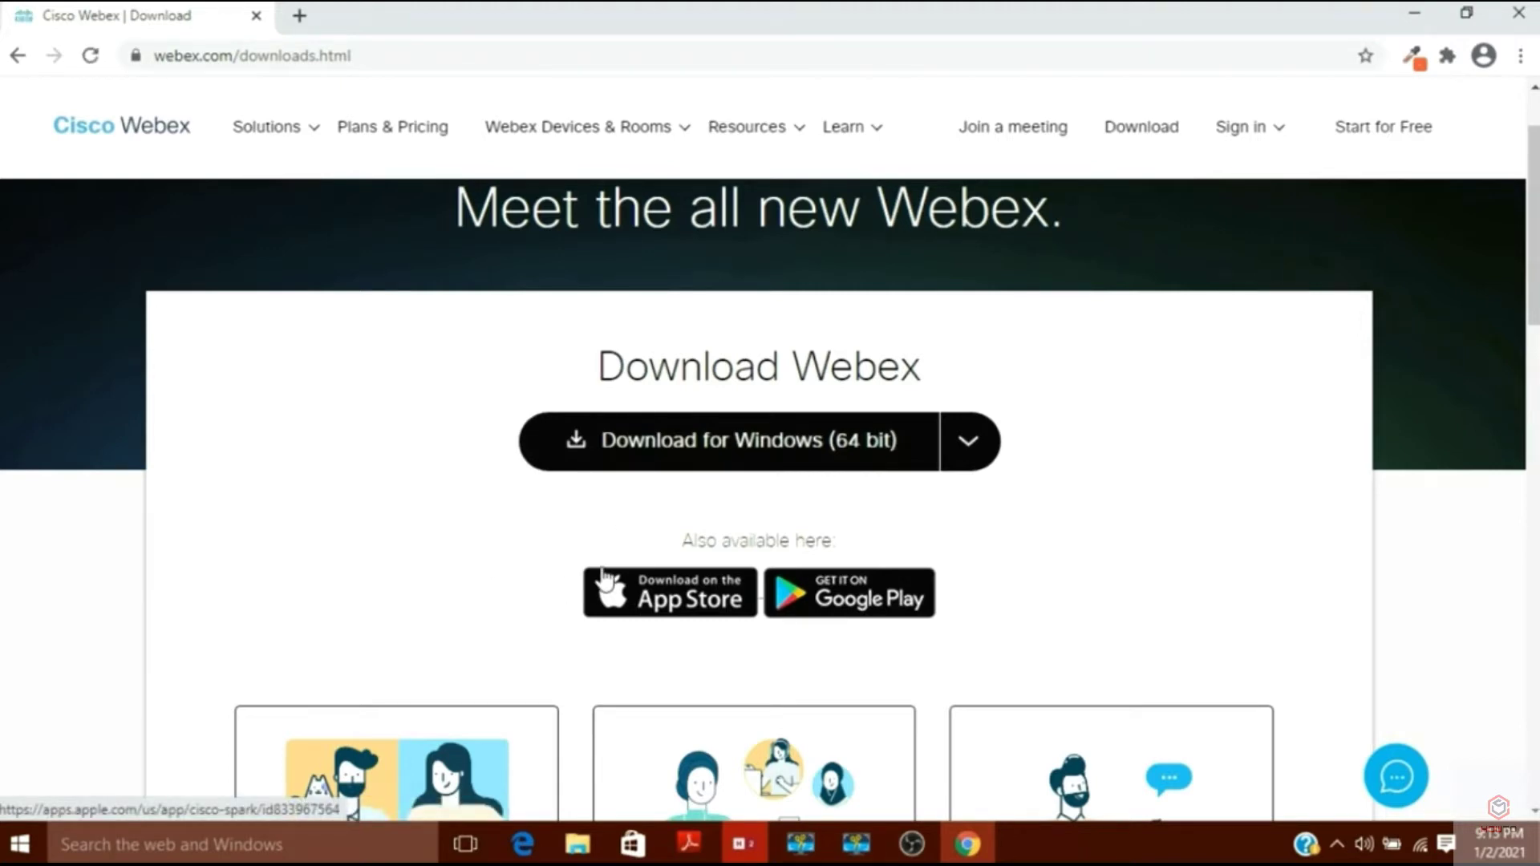
# Minimize the browser and open the Webex desktop app in a maximized window
pyautogui.click(1413, 12)
pyautogui.click(1412, 10)
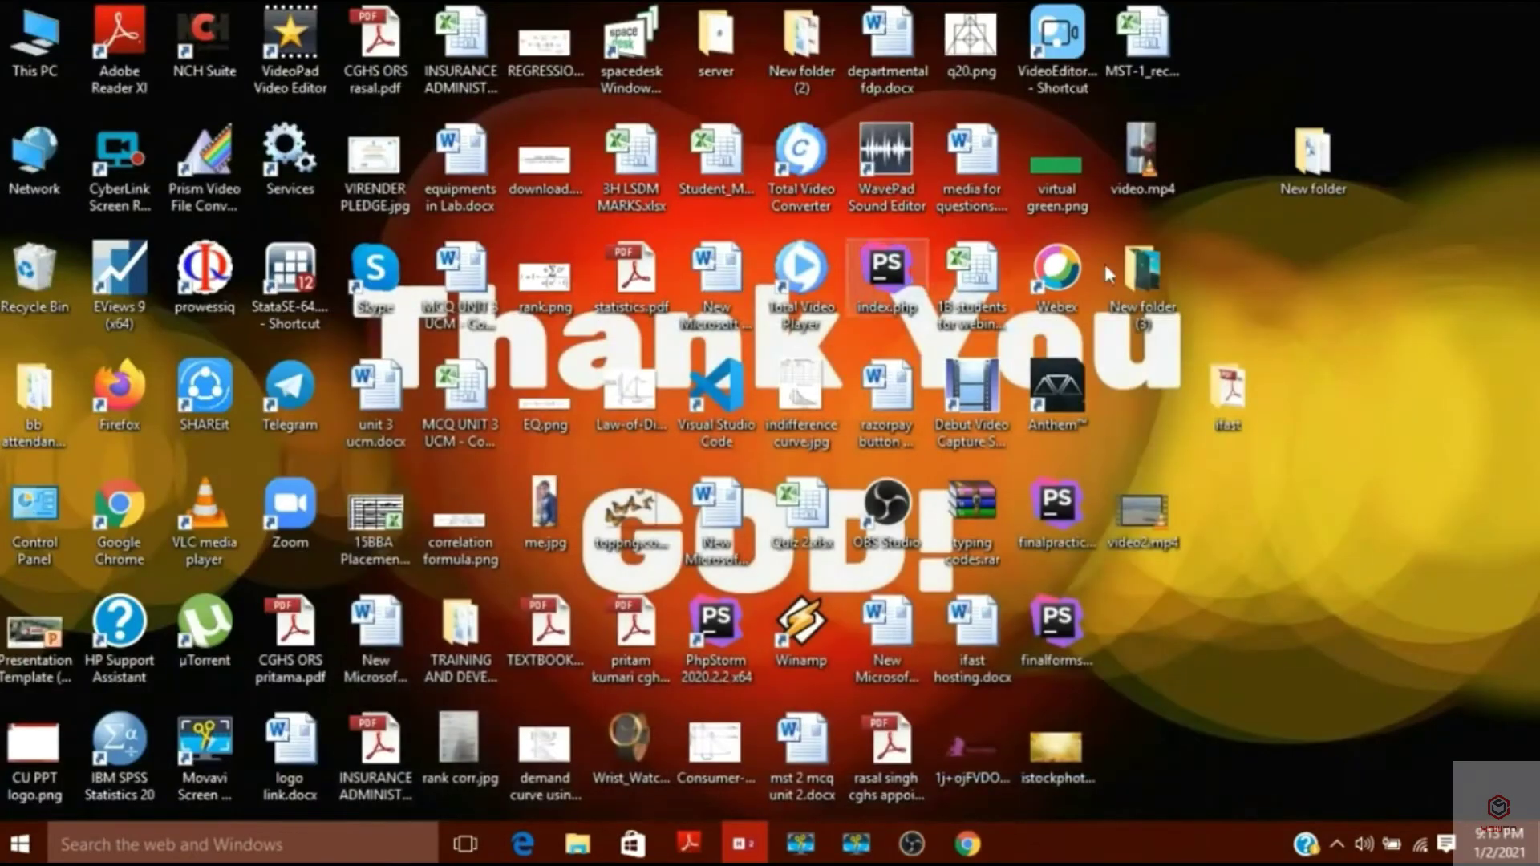
pyautogui.doubleClick(1058, 321)
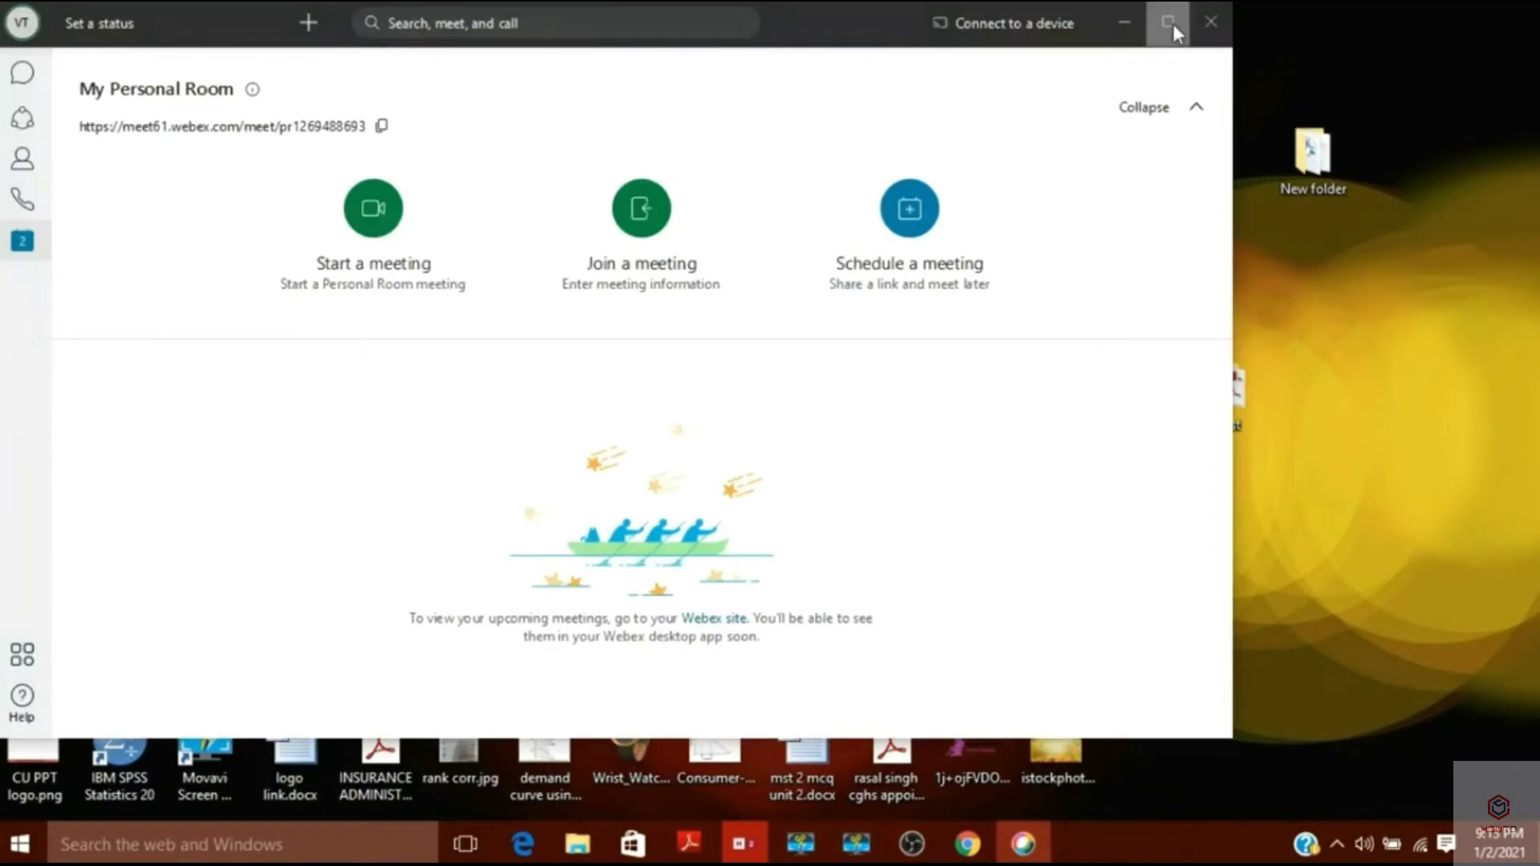
pyautogui.click(1171, 22)
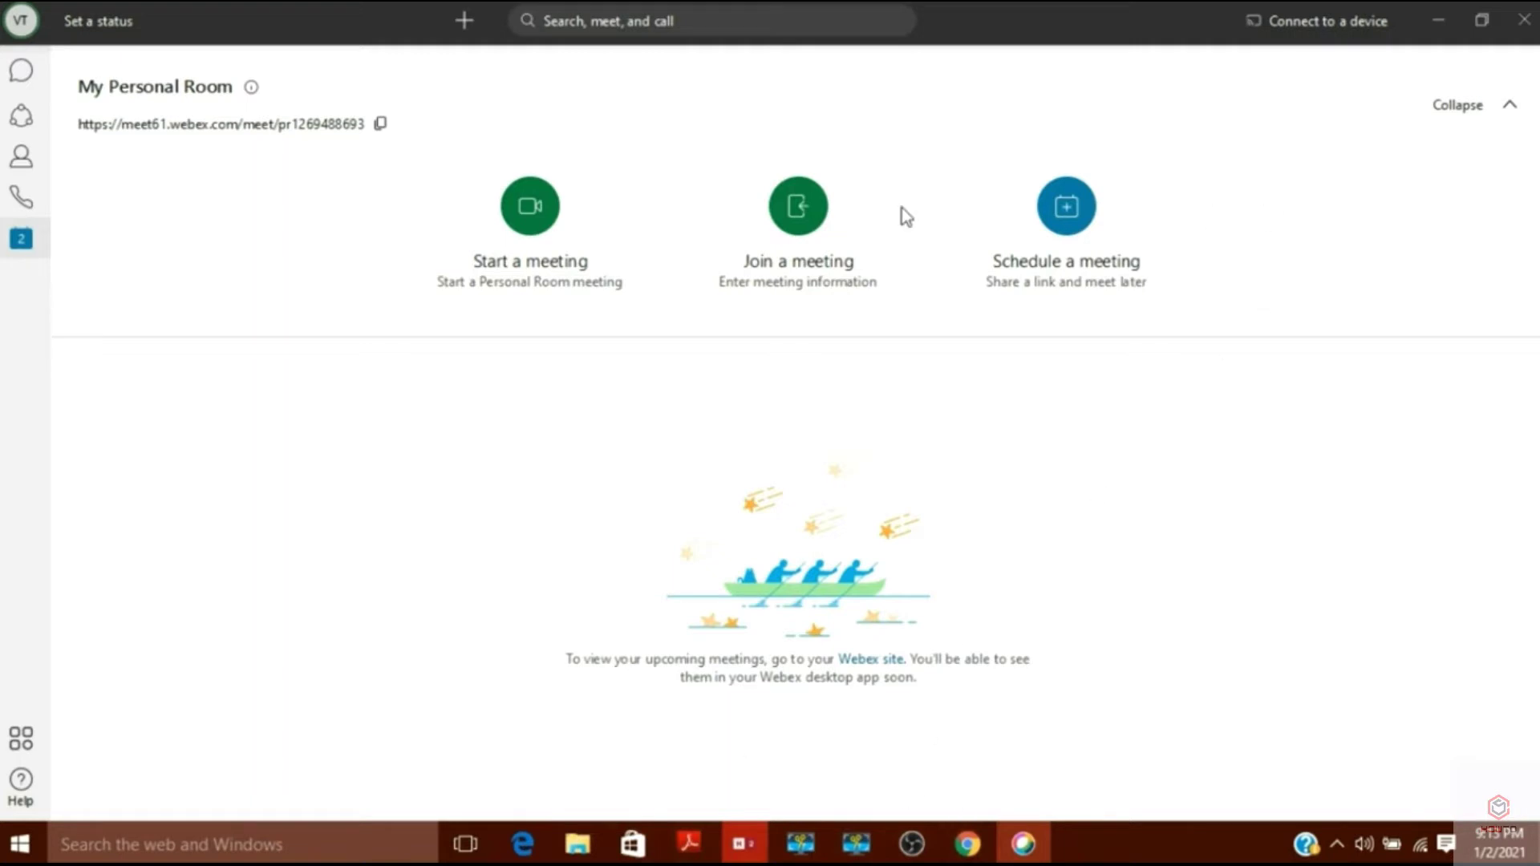
# Search Windows for paint and open the Paint app in a maximized window
pyautogui.press('super')
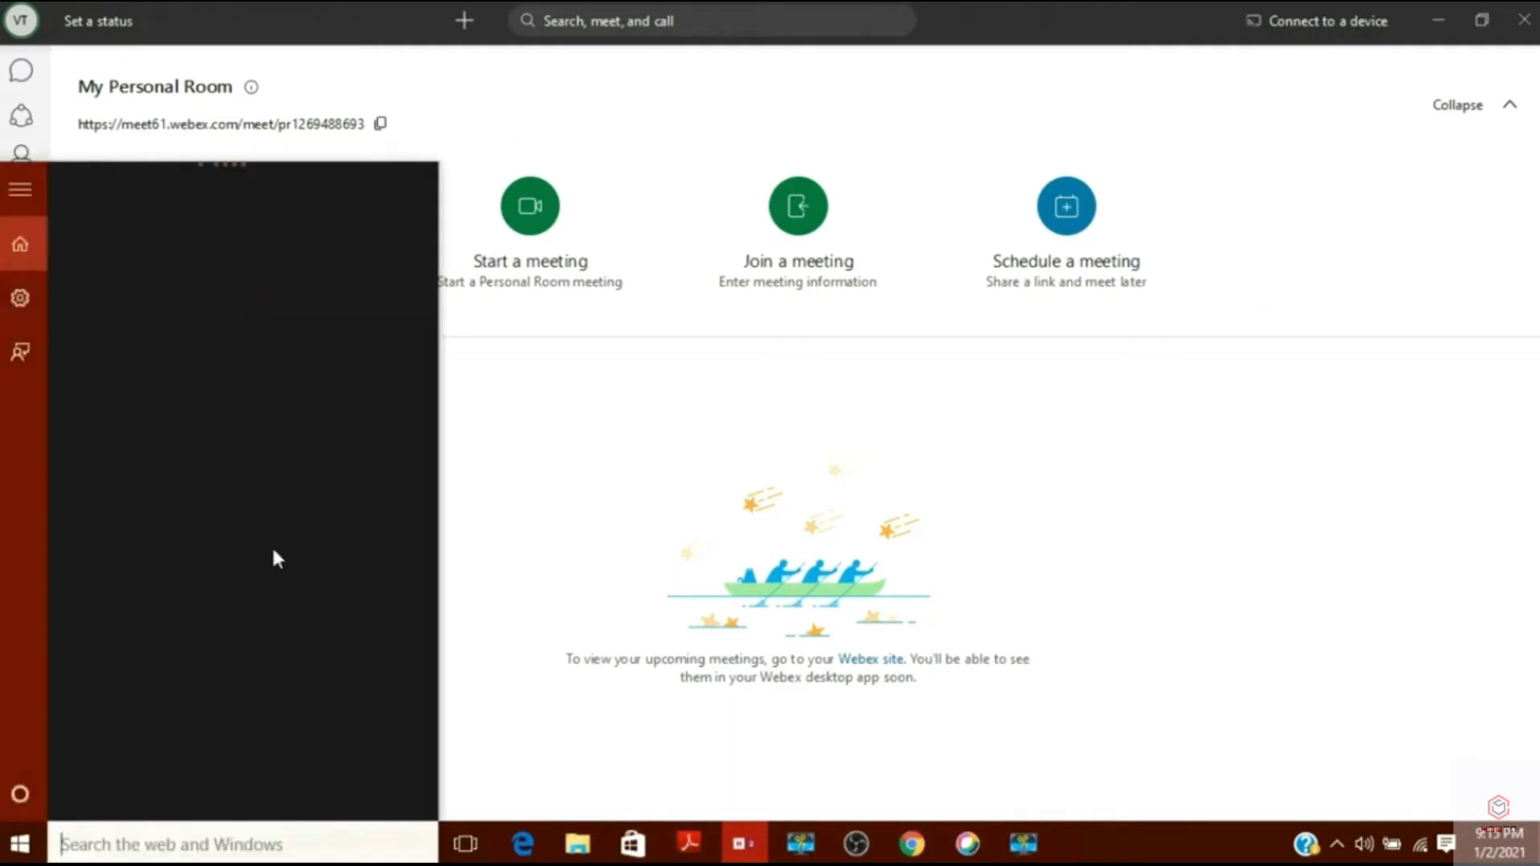
pyautogui.write('p')
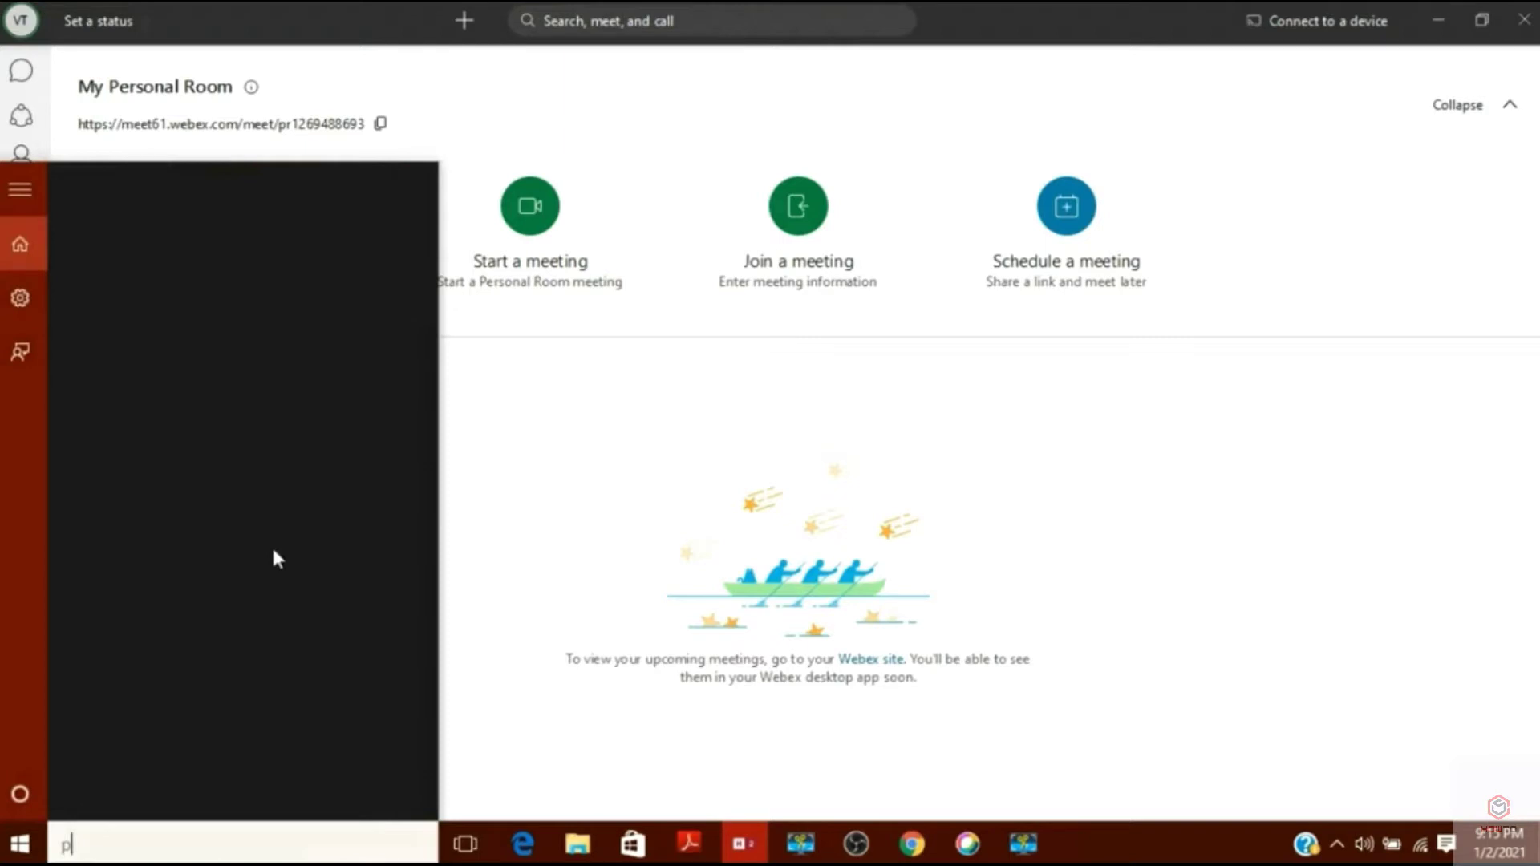
pyautogui.write('aint')
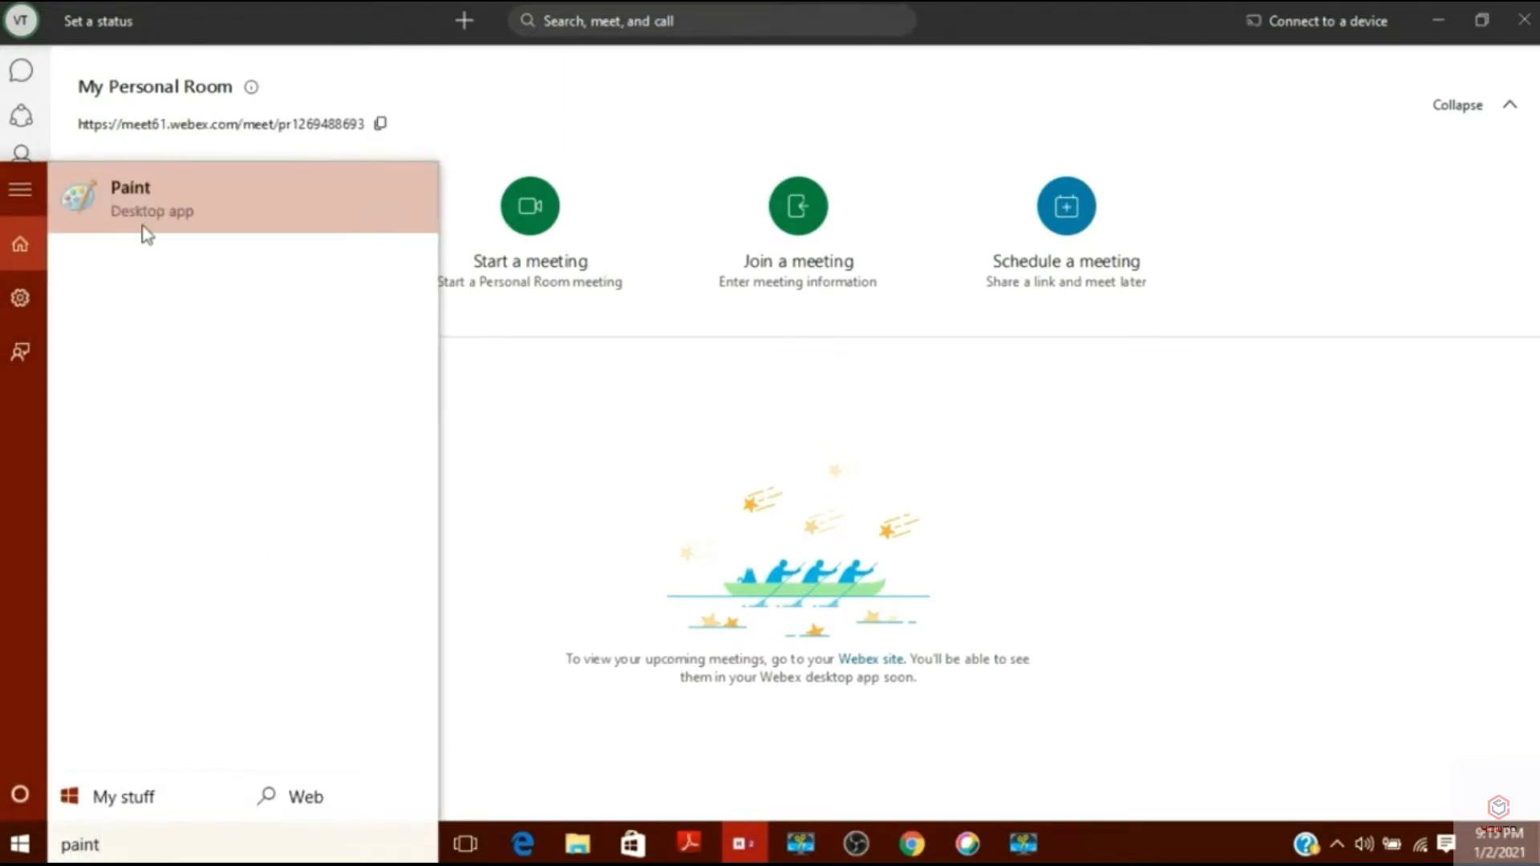
pyautogui.click(151, 210)
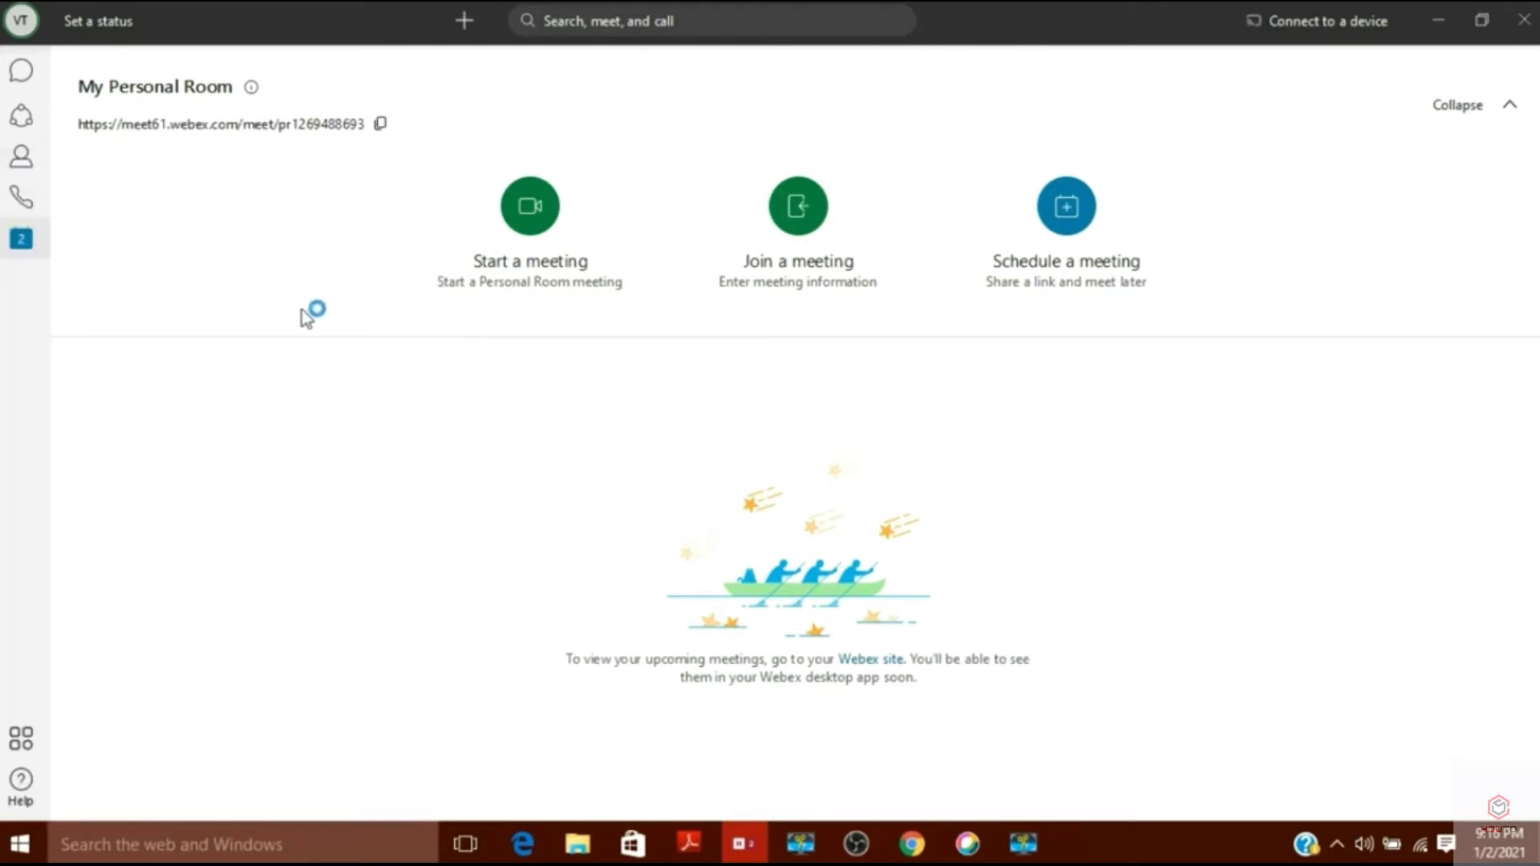
pyautogui.click(1089, 62)
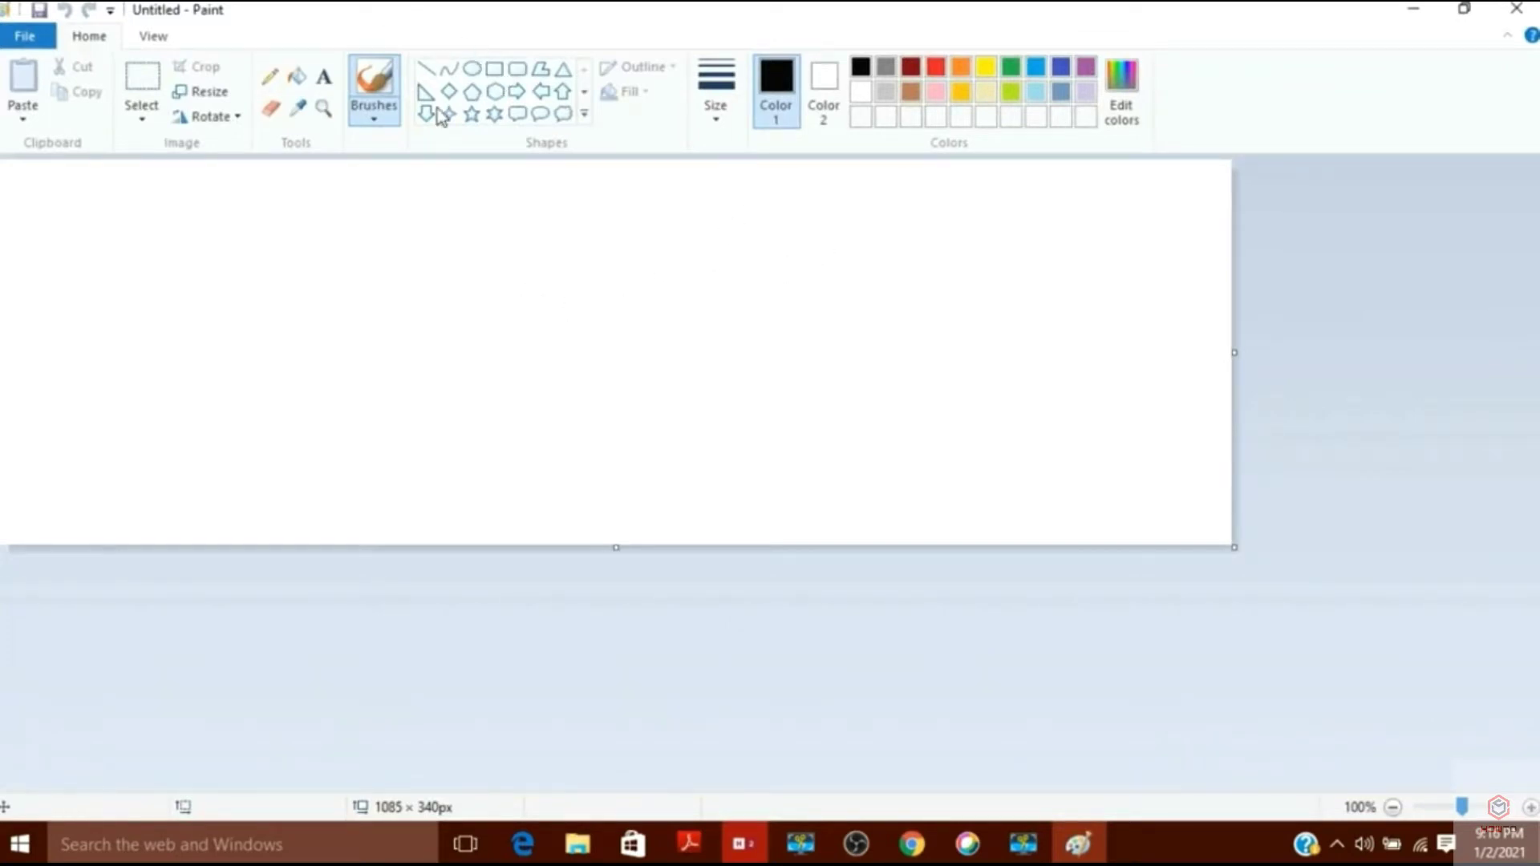
# Fill the whole blank canvas with green
pyautogui.click(1013, 69)
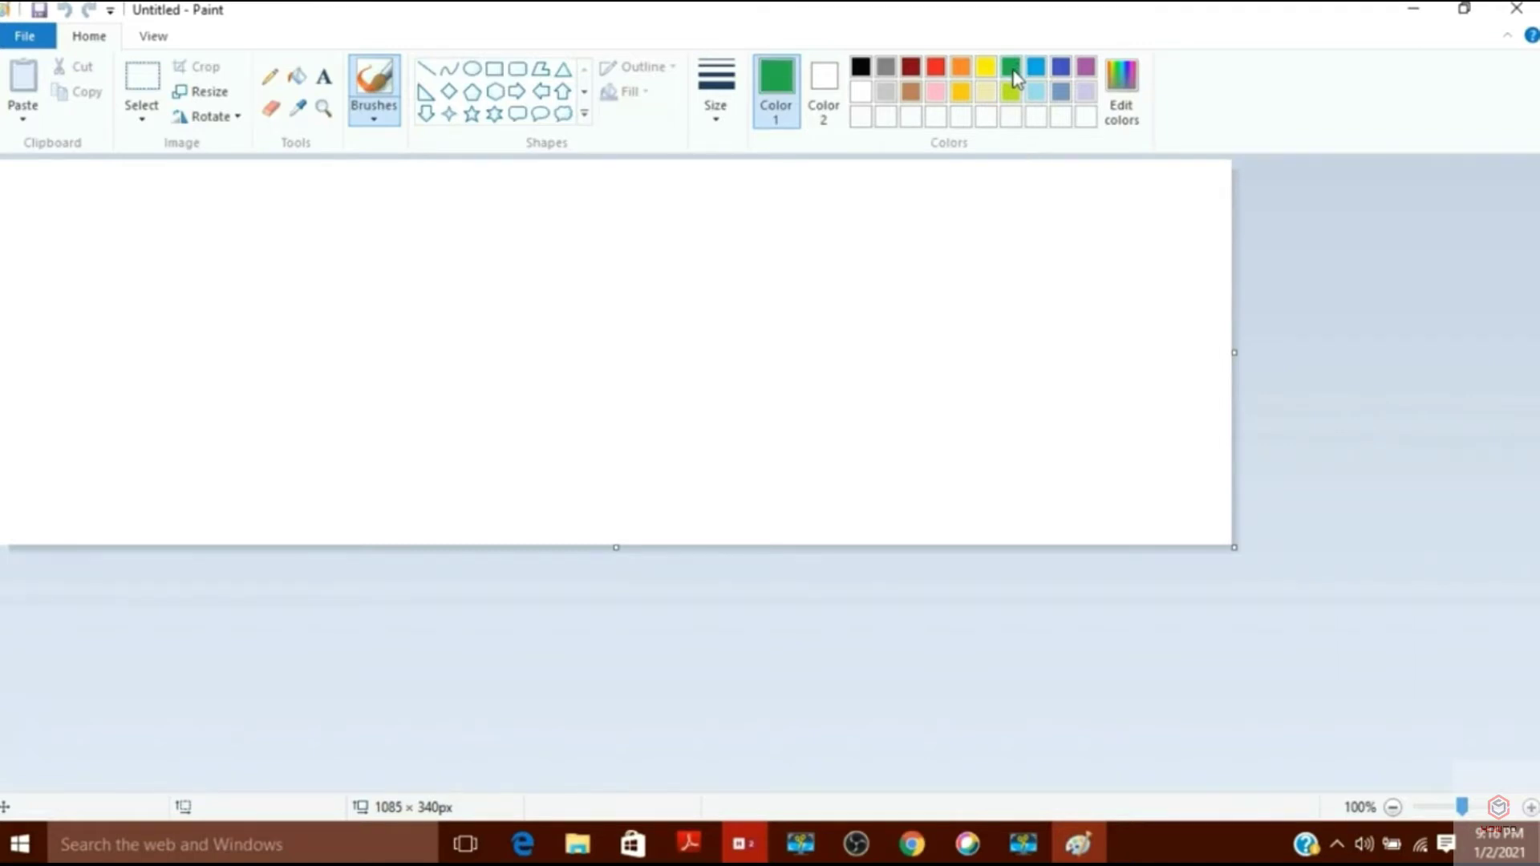
pyautogui.click(298, 80)
pyautogui.click(471, 247)
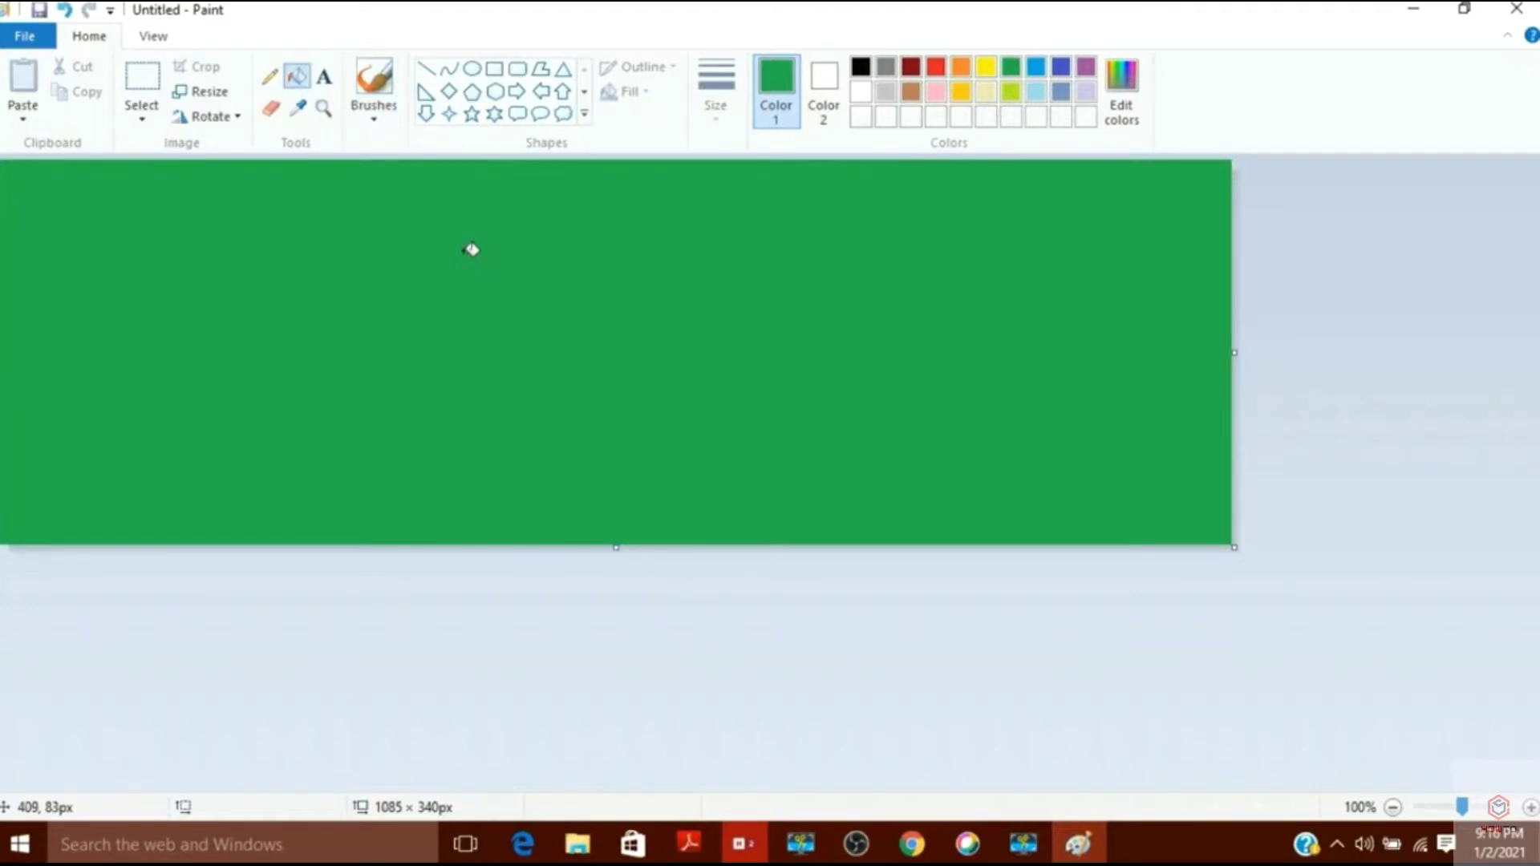
# Open the Save As dialog for the green picture, choose the Desktop folder and open the file name for editing
pyautogui.click(23, 37)
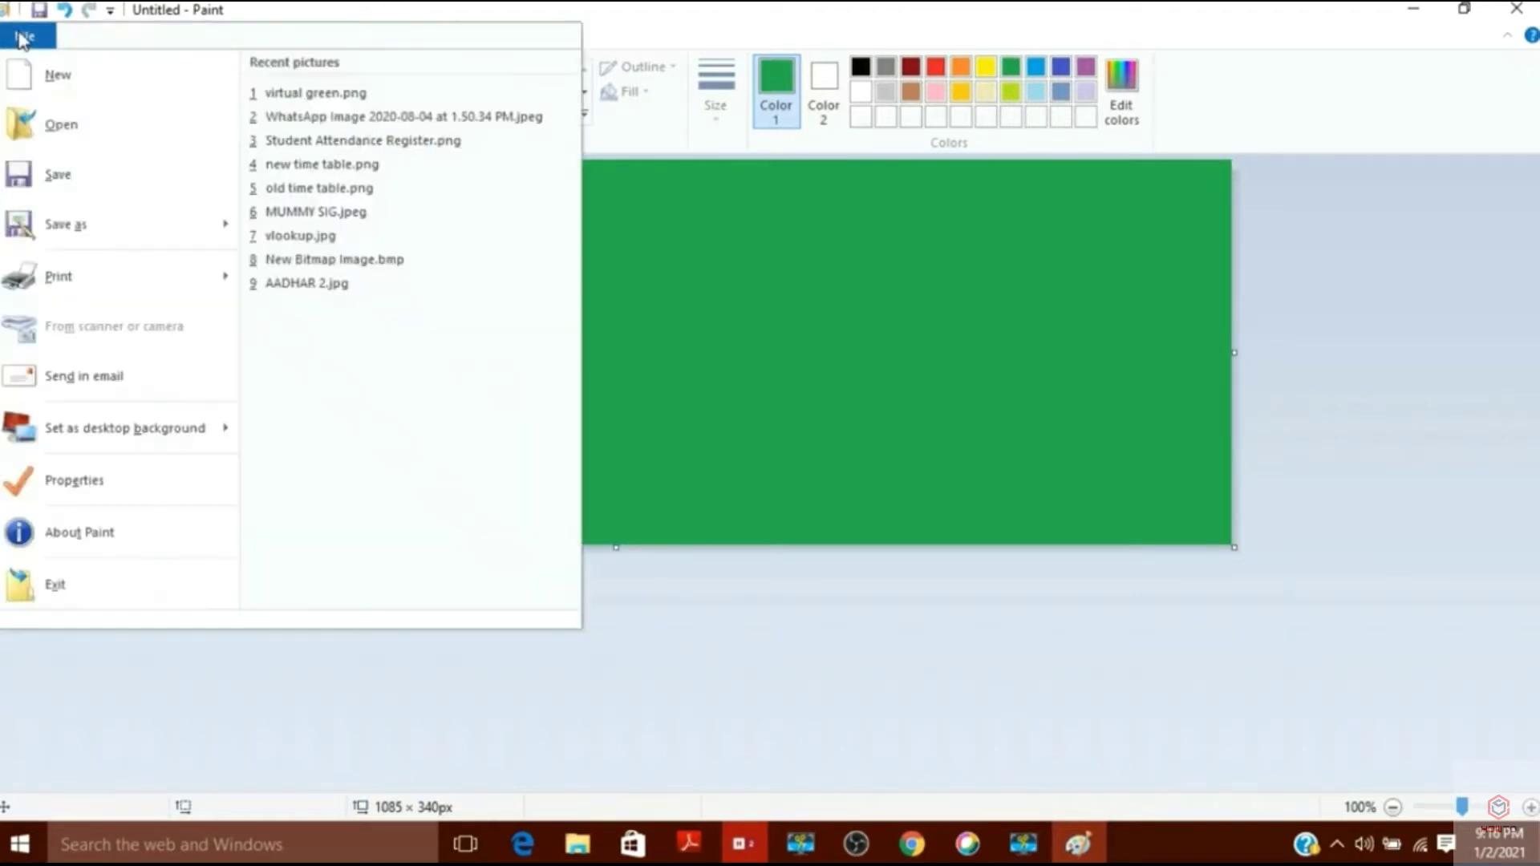
pyautogui.click(85, 221)
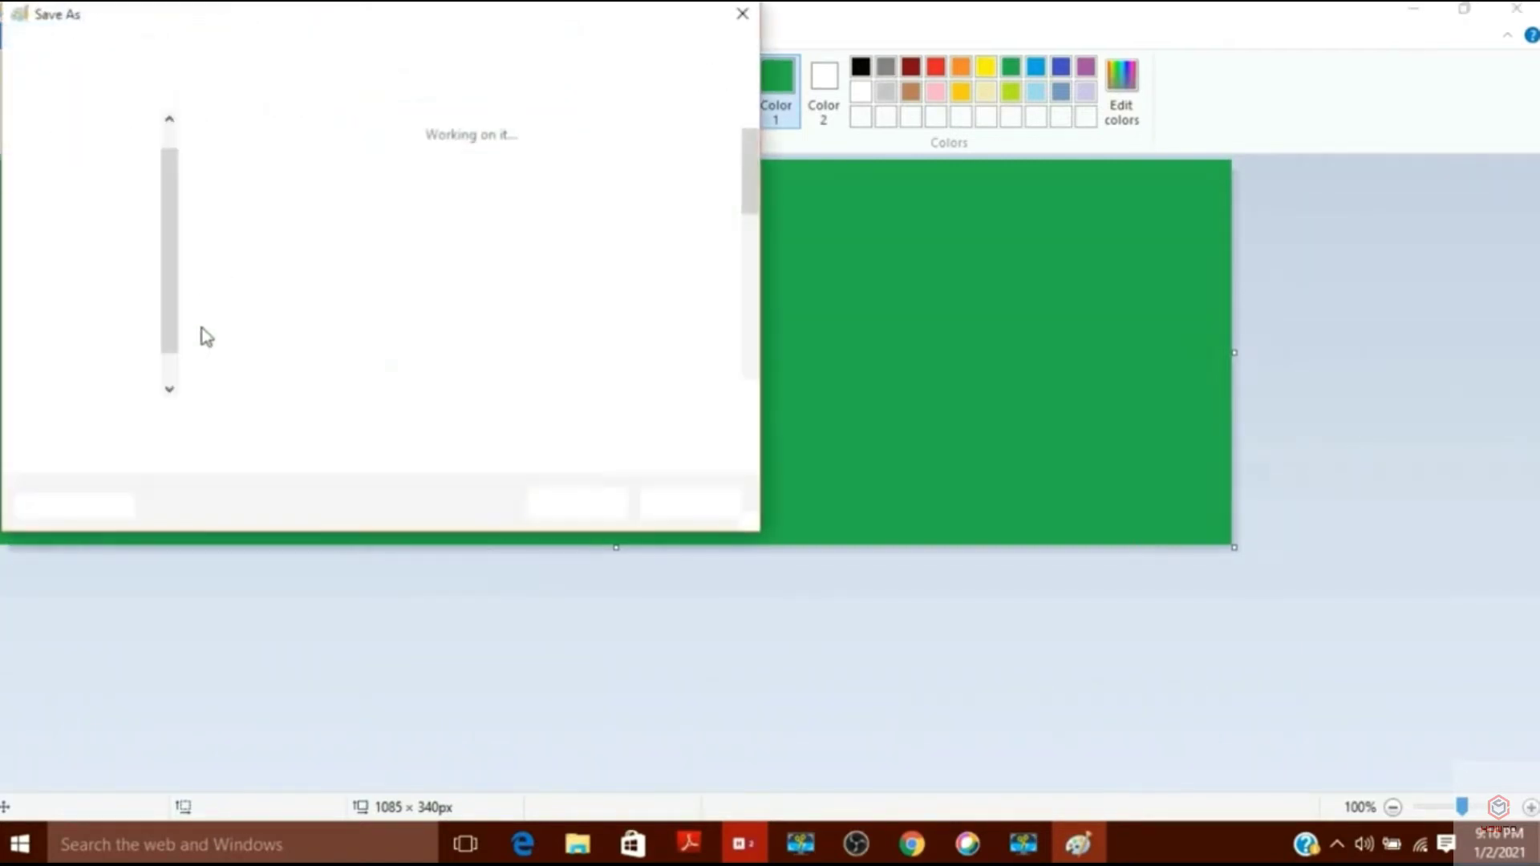
pyautogui.click(86, 161)
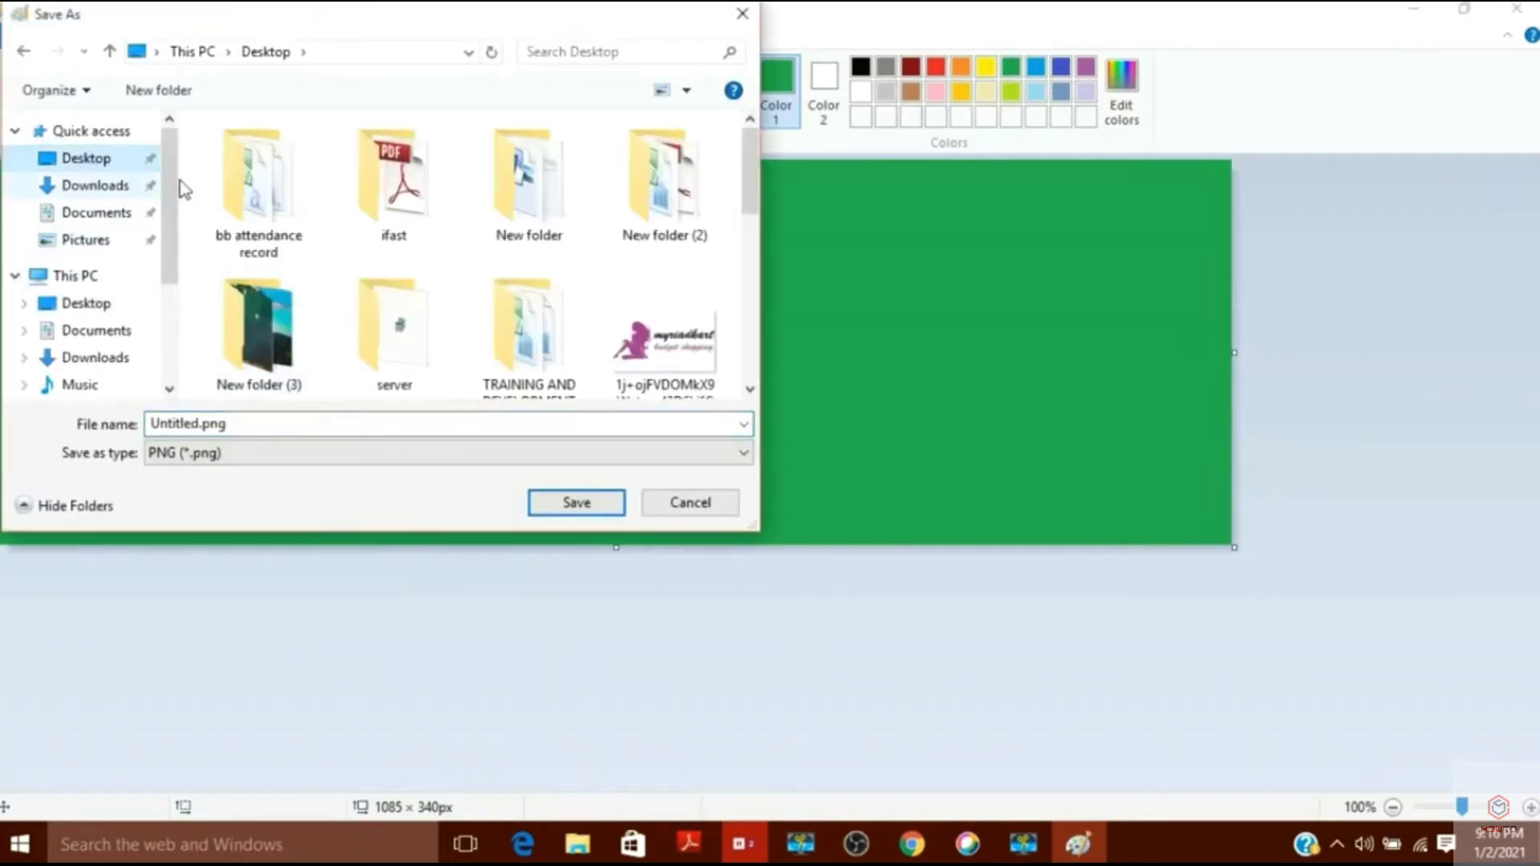
pyautogui.click(200, 423)
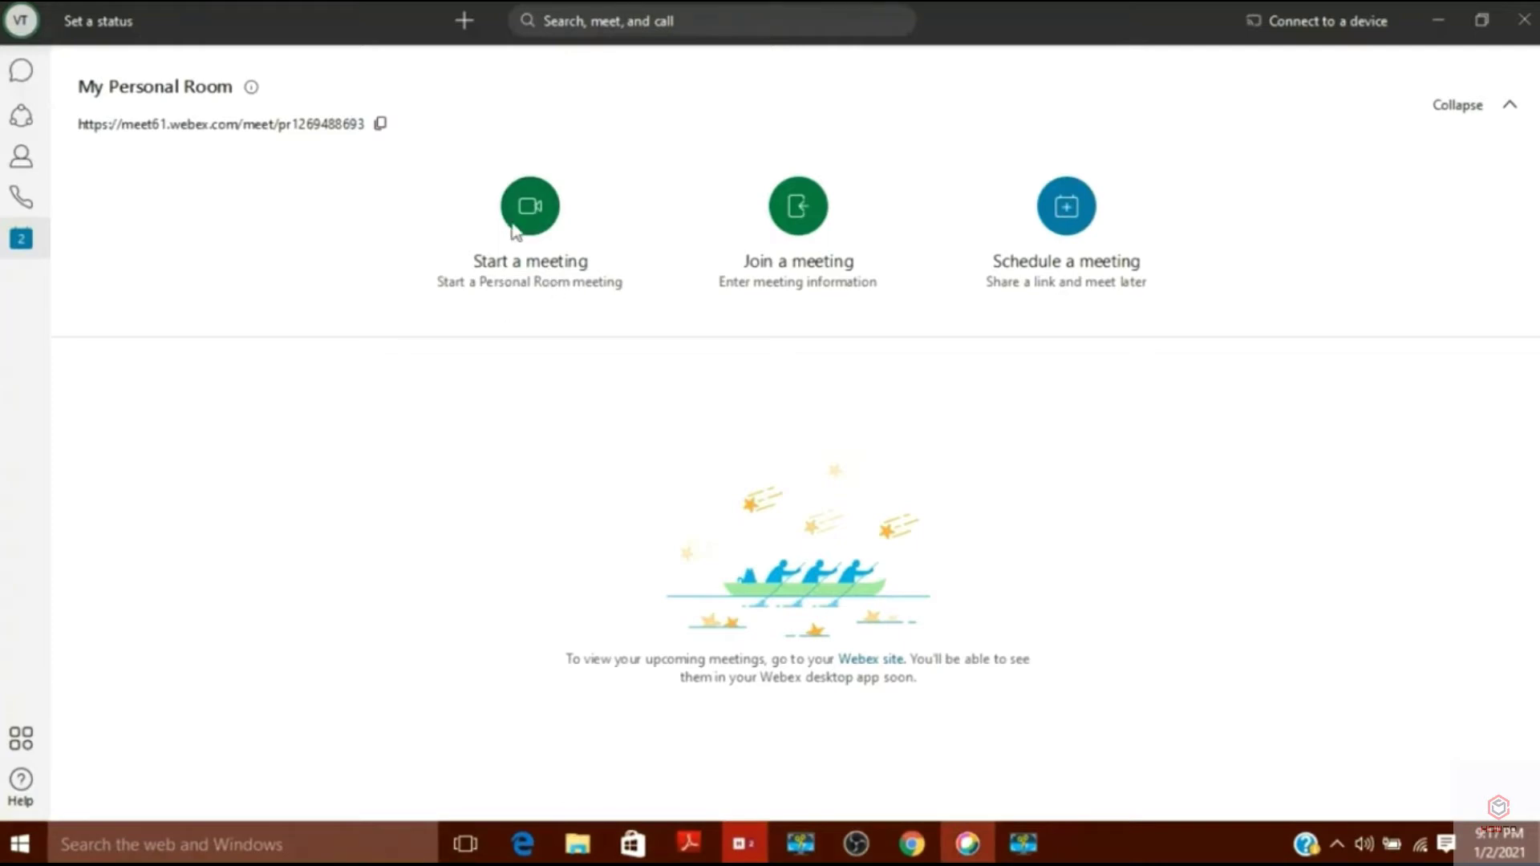
# Open the Webex Personal Room meeting preview and add the green image from the Desktop as the virtual background
pyautogui.click(517, 227)
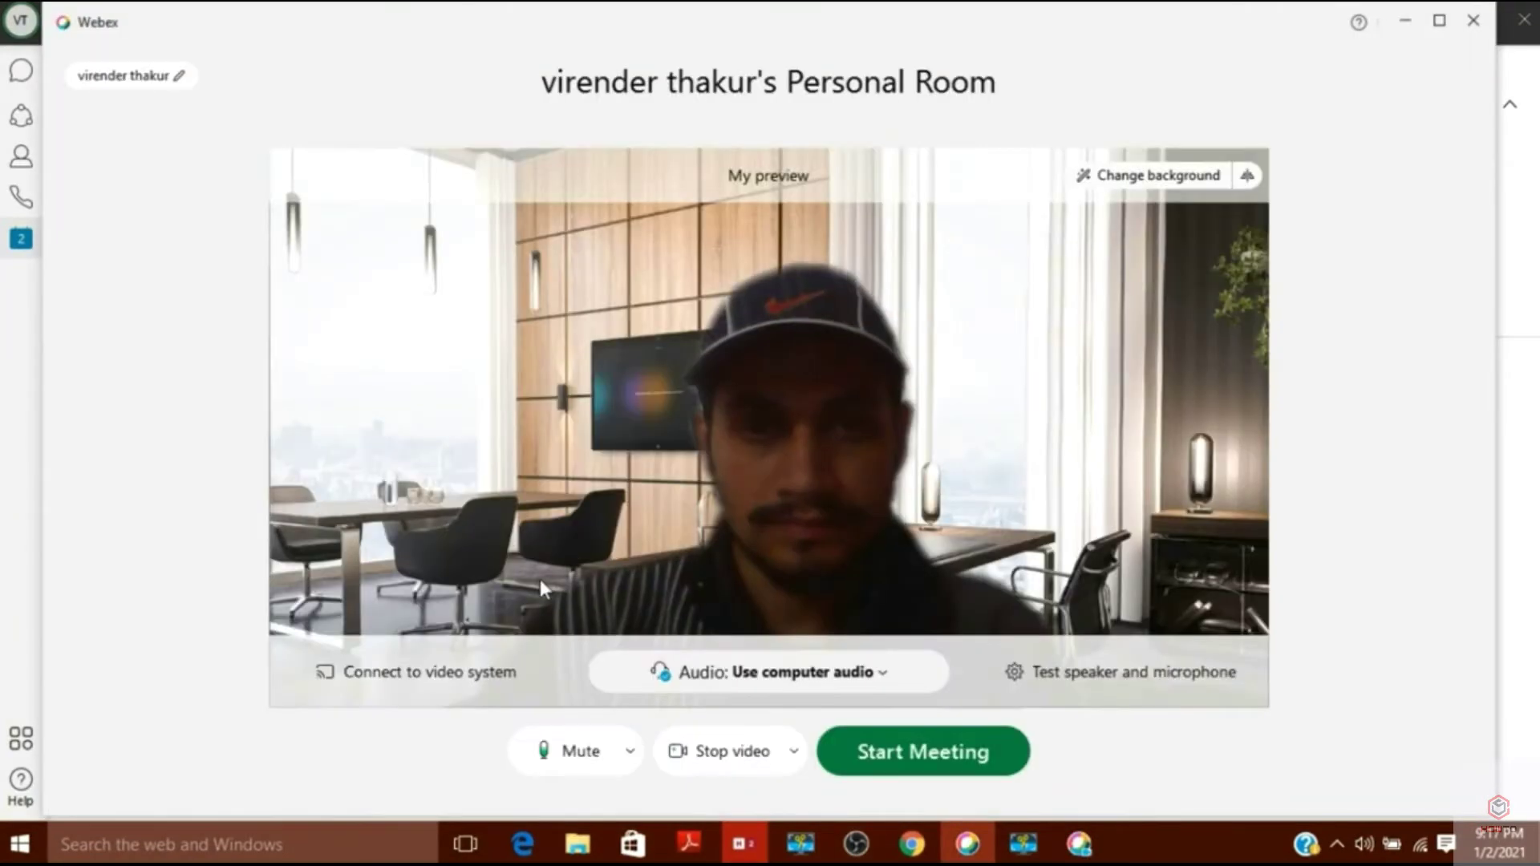
pyautogui.click(1141, 179)
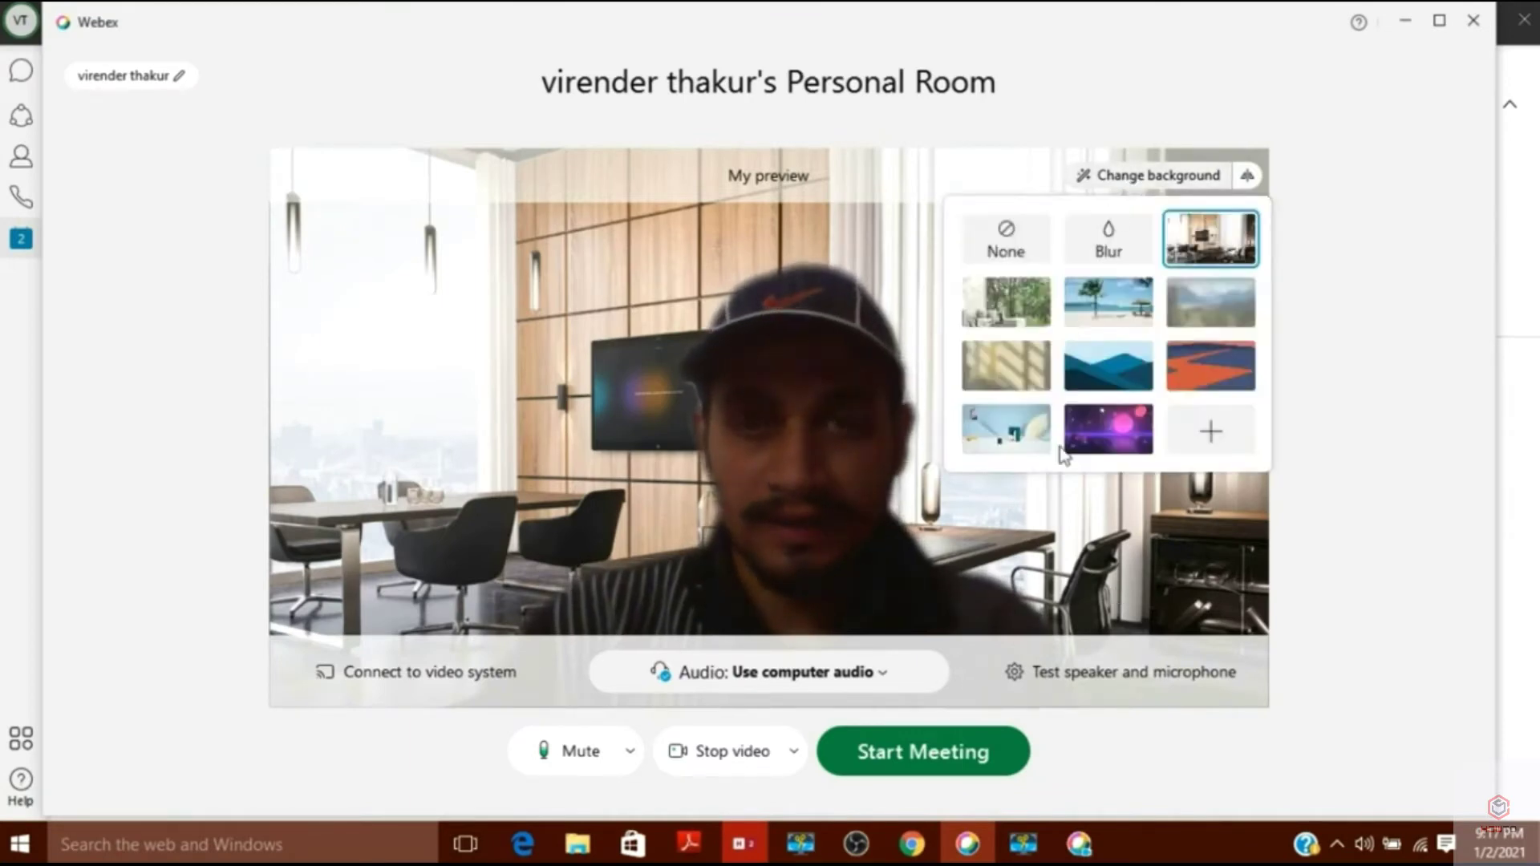
pyautogui.click(1207, 429)
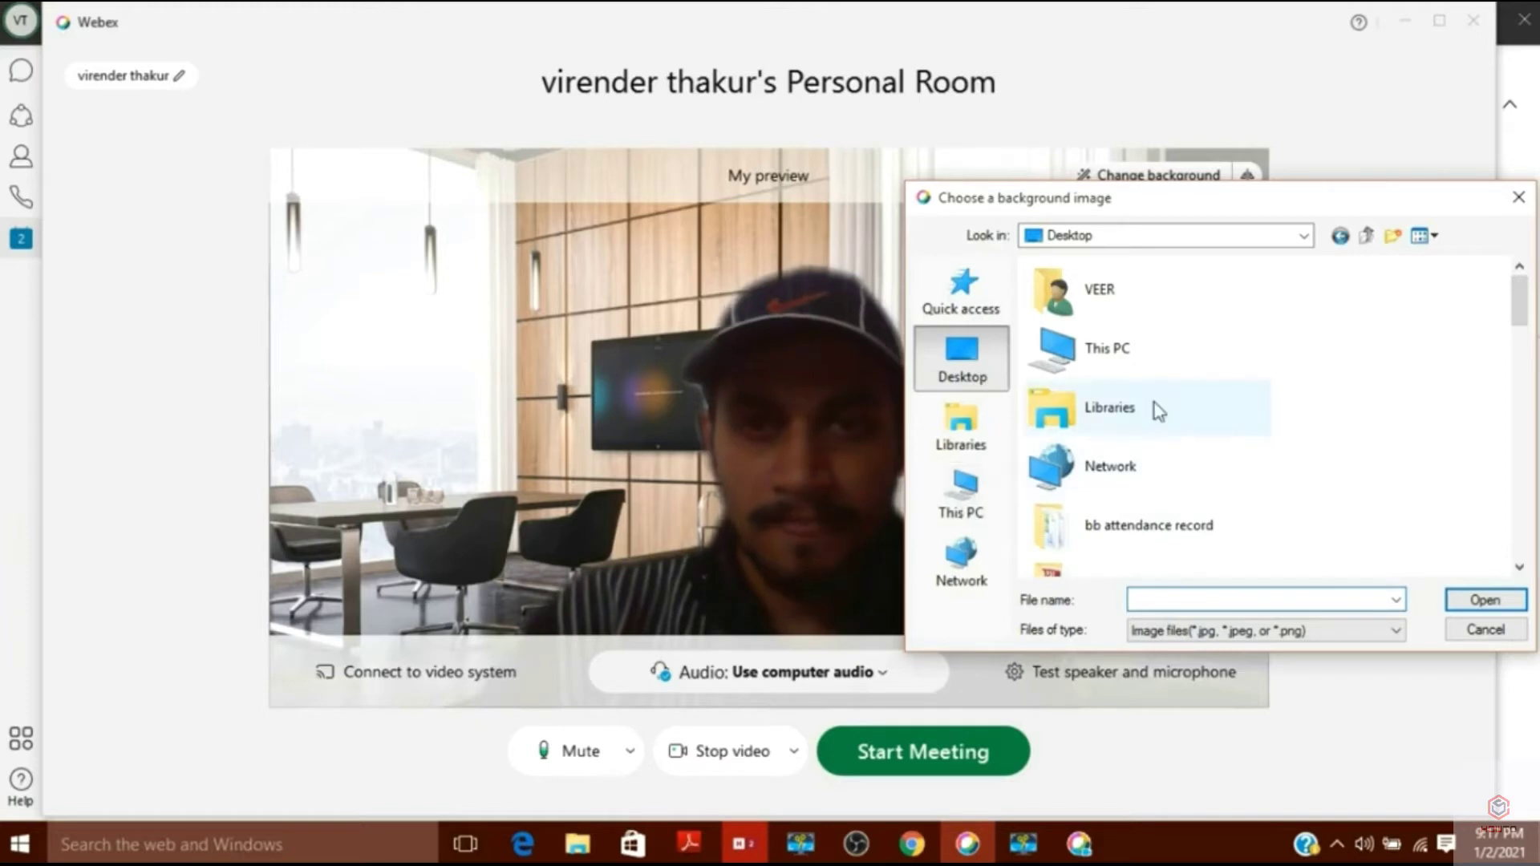
pyautogui.scroll(-3, 1139, 449)
pyautogui.click(1119, 464)
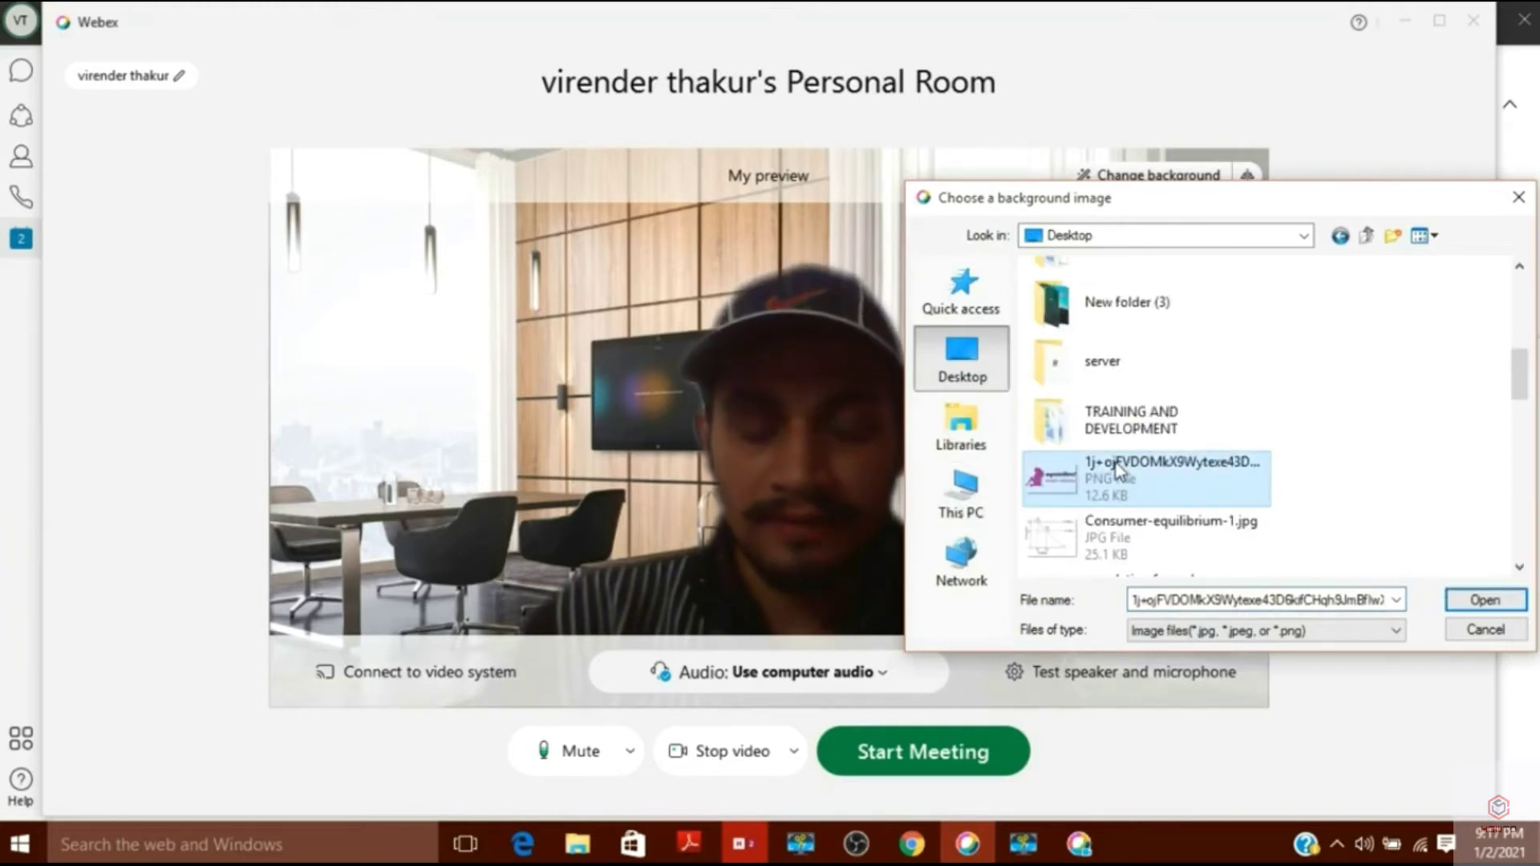
pyautogui.scroll(-3, 1115, 464)
pyautogui.click(1115, 454)
pyautogui.doubleClick(1115, 489)
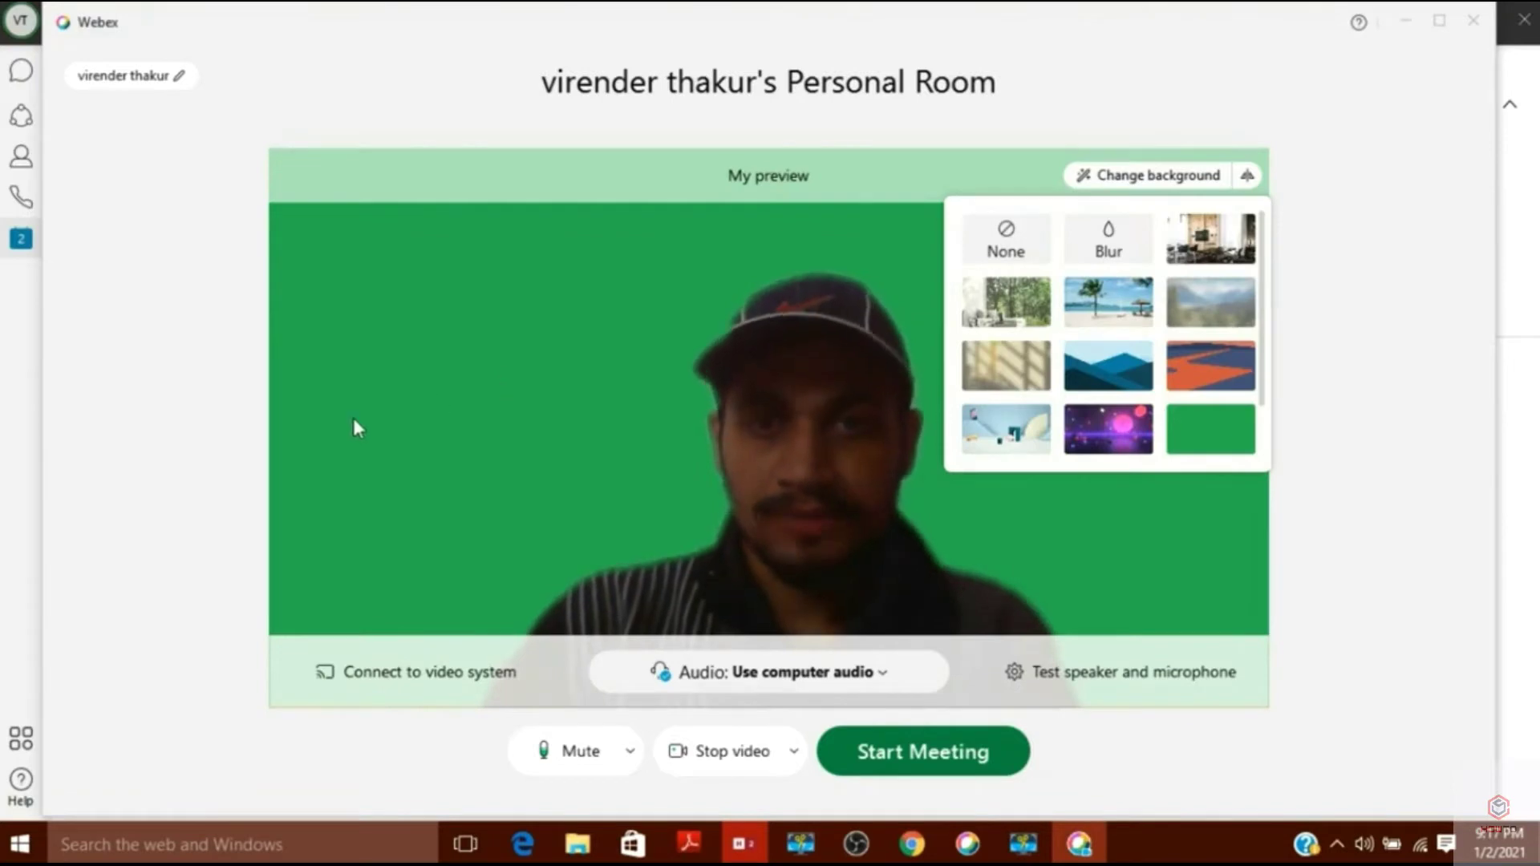
pyautogui.click(235, 432)
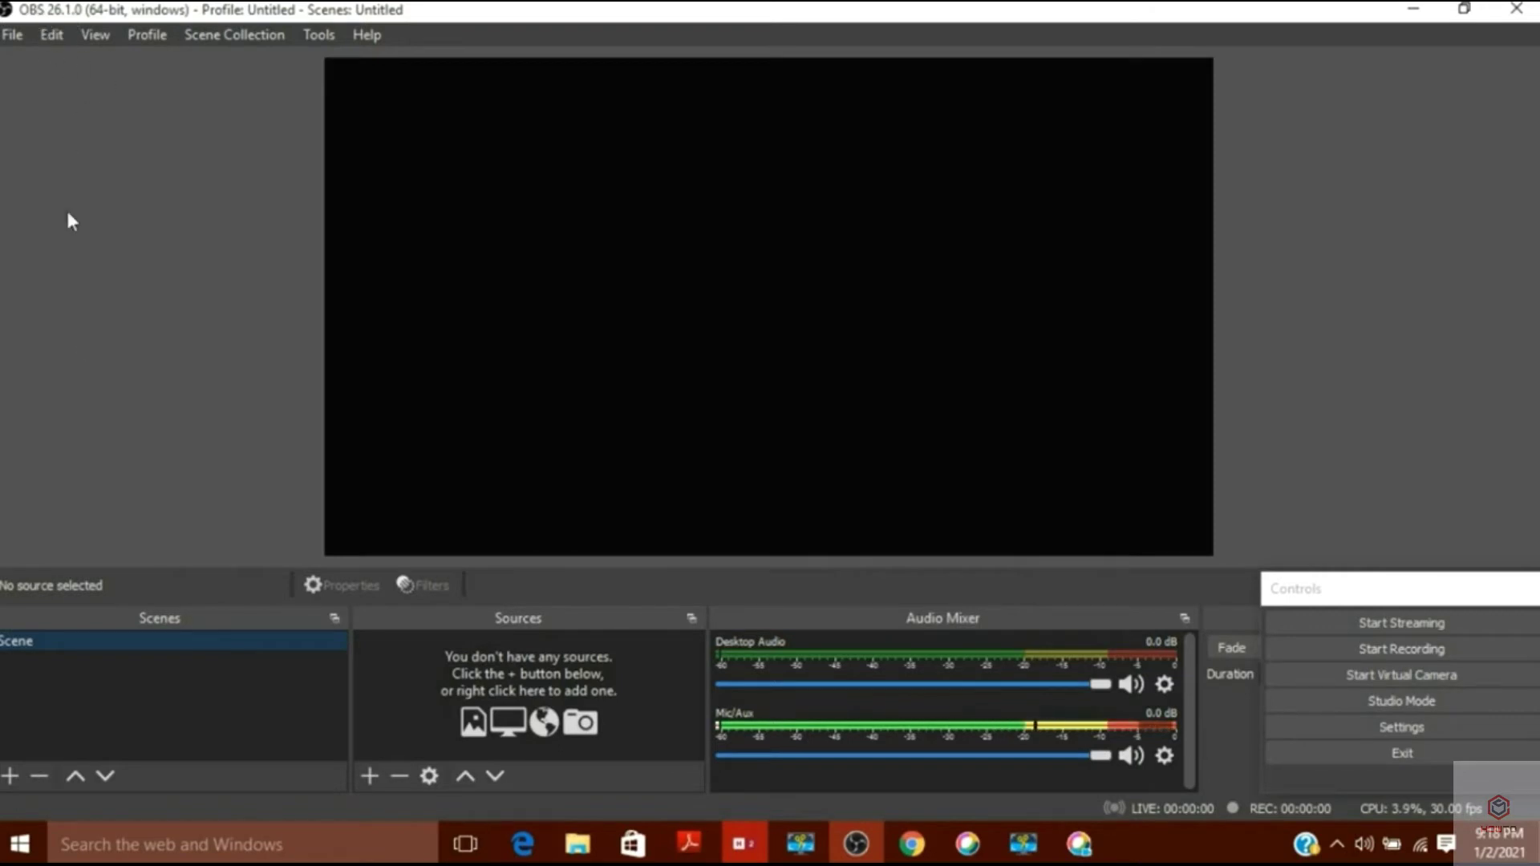
# Add a new scene named demo in OBS
pyautogui.click(10, 776)
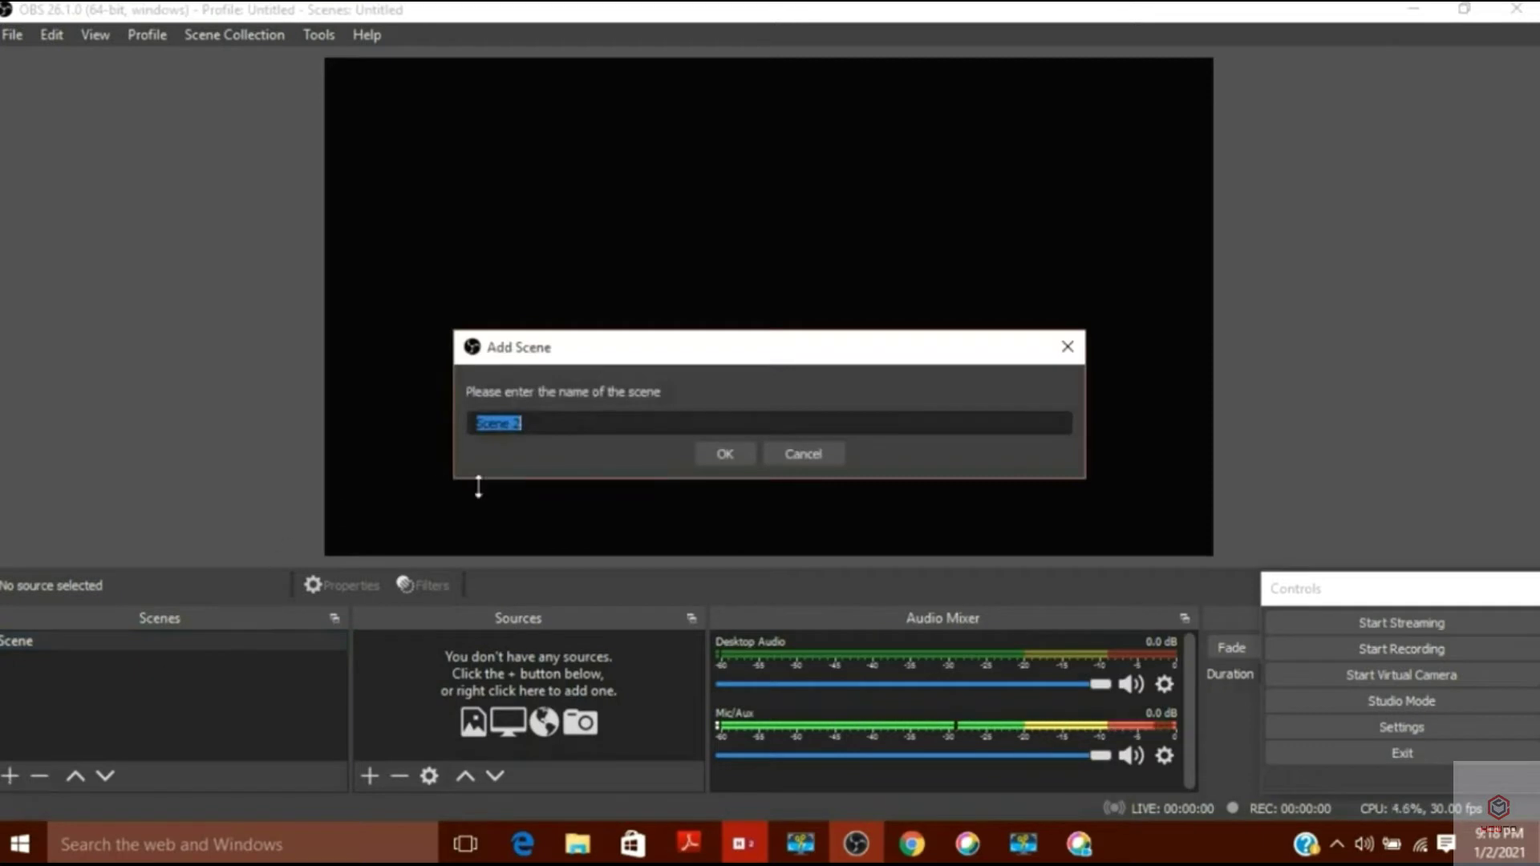
pyautogui.press('BackSpace')
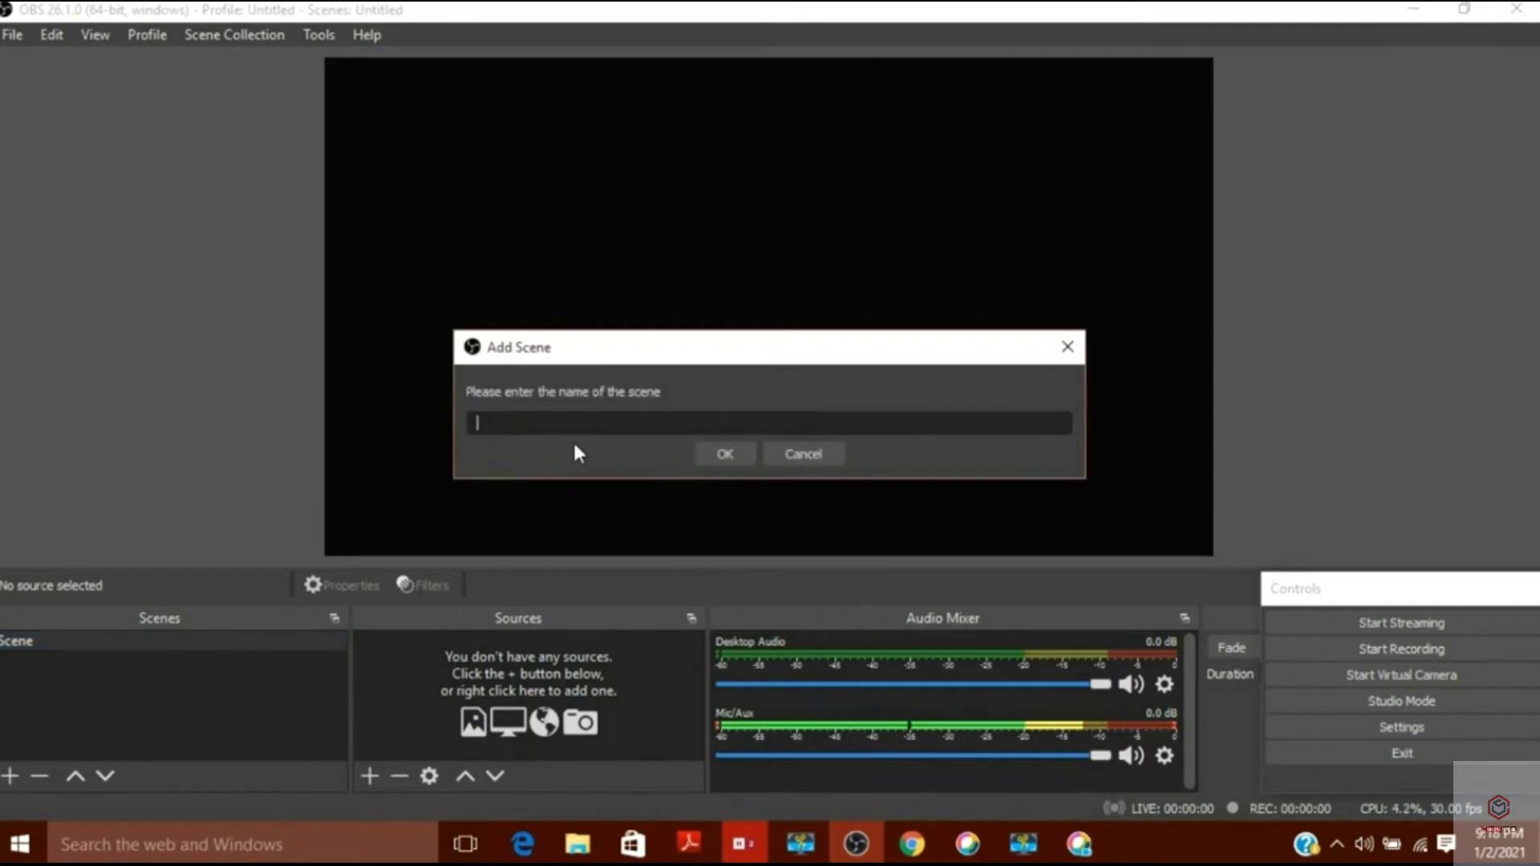
pyautogui.write('demo')
pyautogui.click(724, 454)
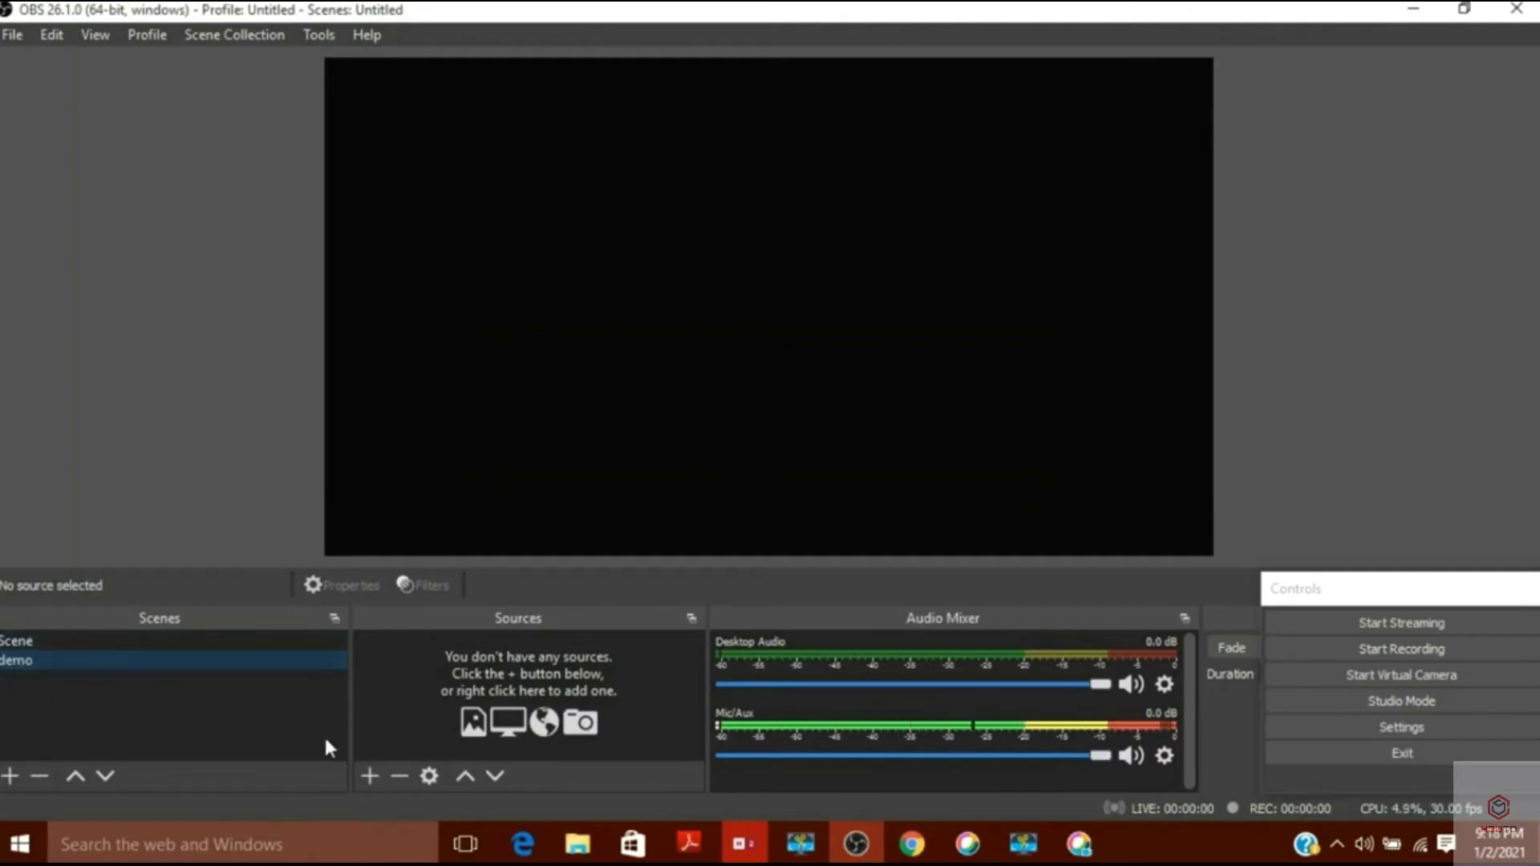
# Add a new Window Capture source named webex to the demo scene
pyautogui.click(370, 775)
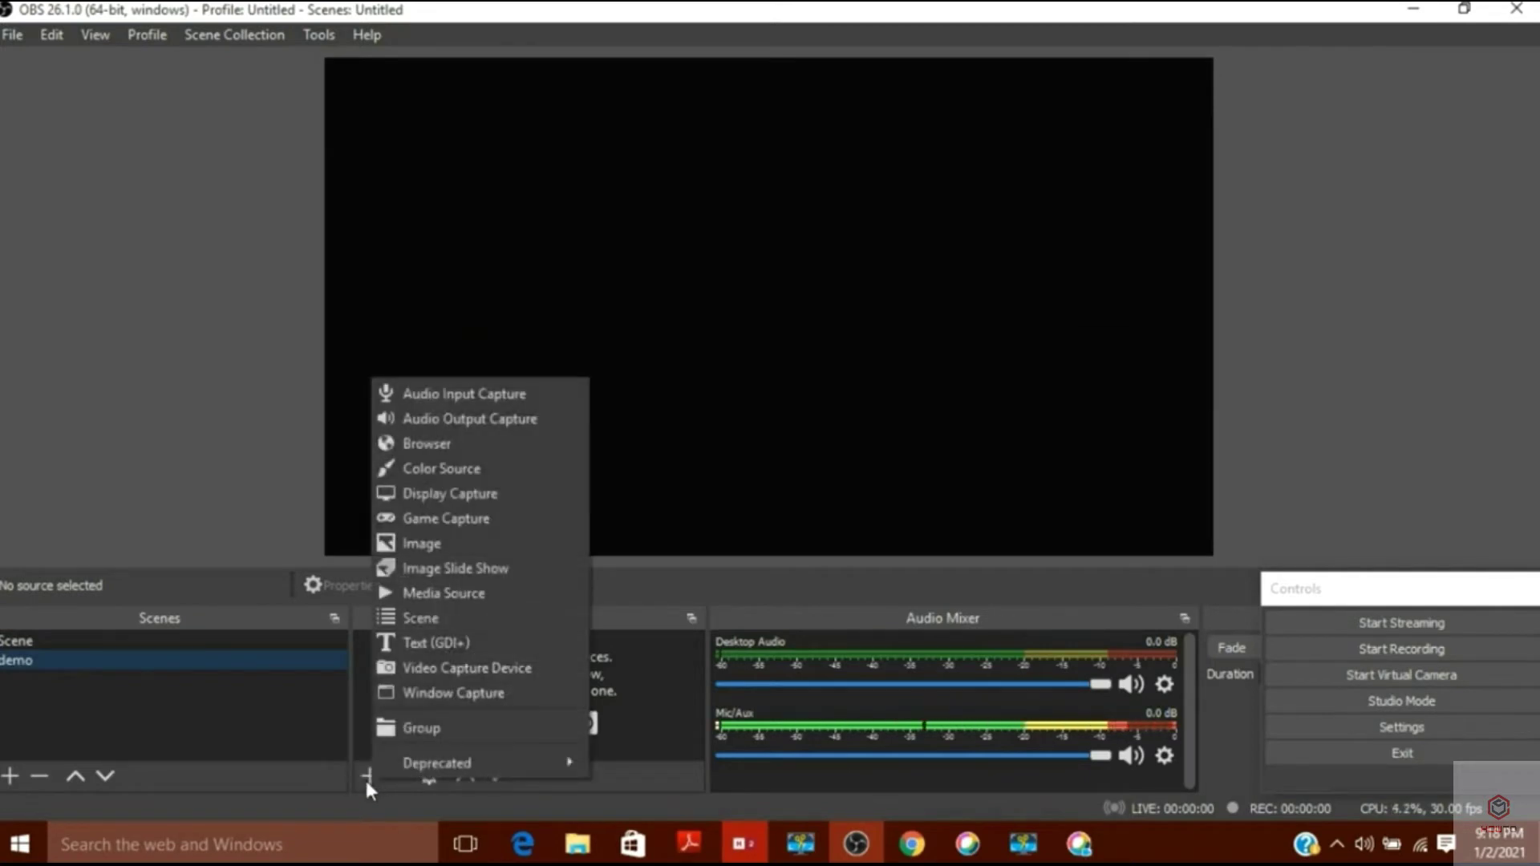
pyautogui.click(435, 690)
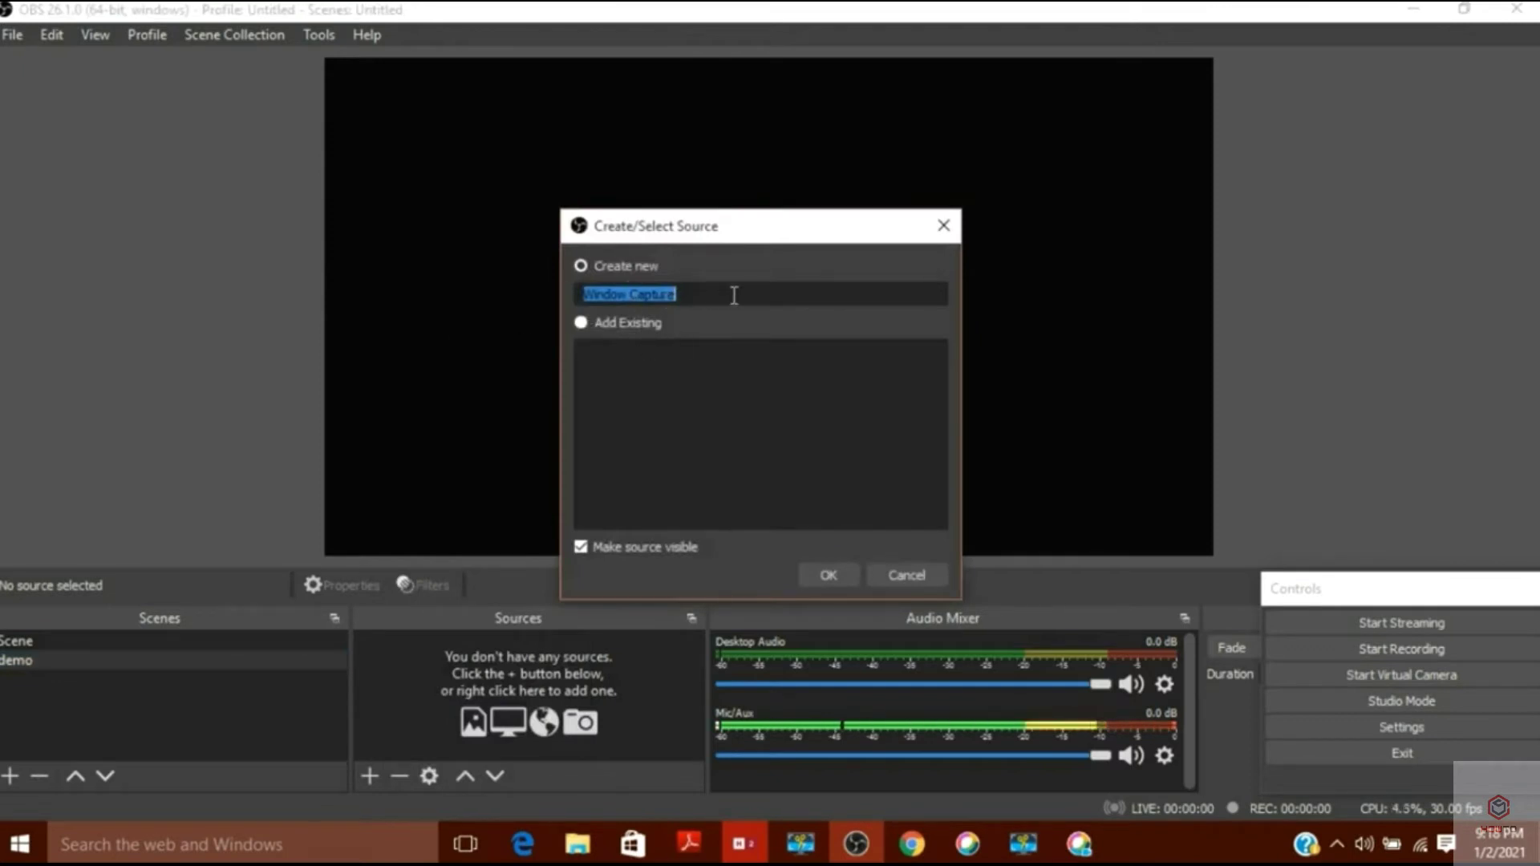
pyautogui.write('we')
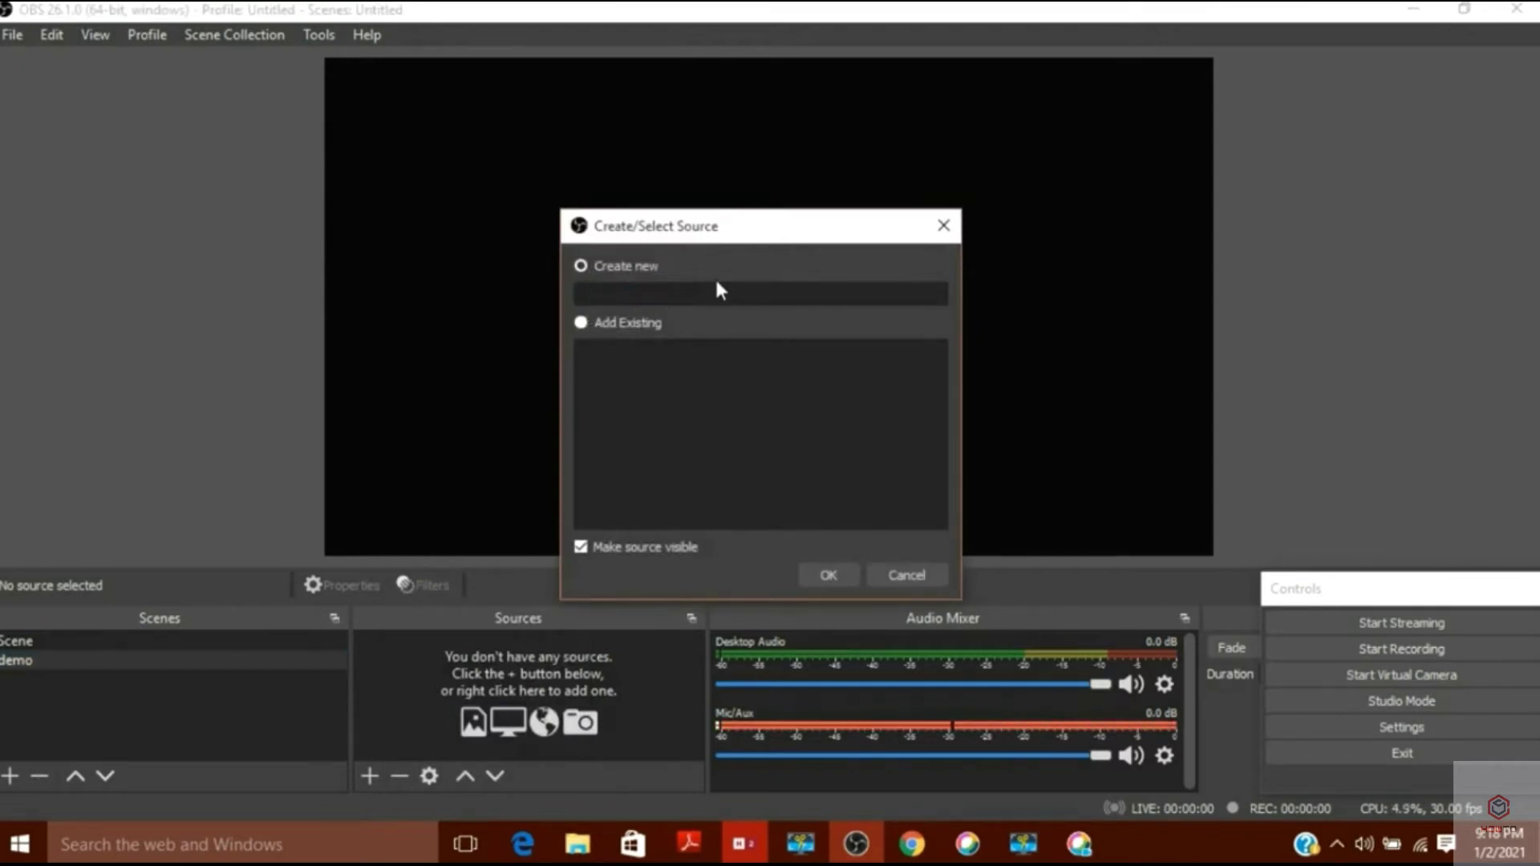
pyautogui.write('be')
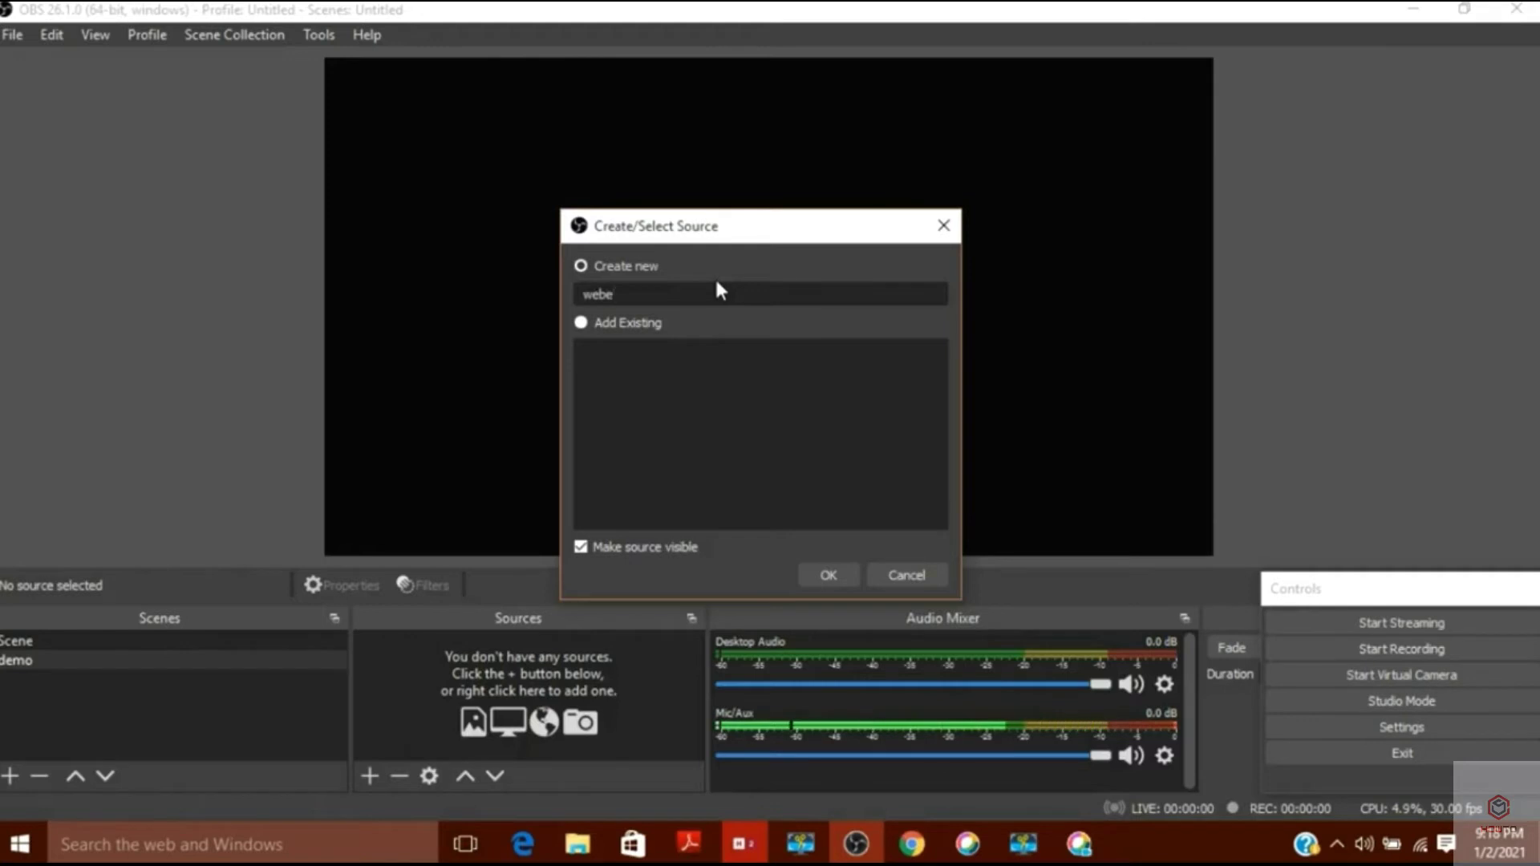
pyautogui.write('x')
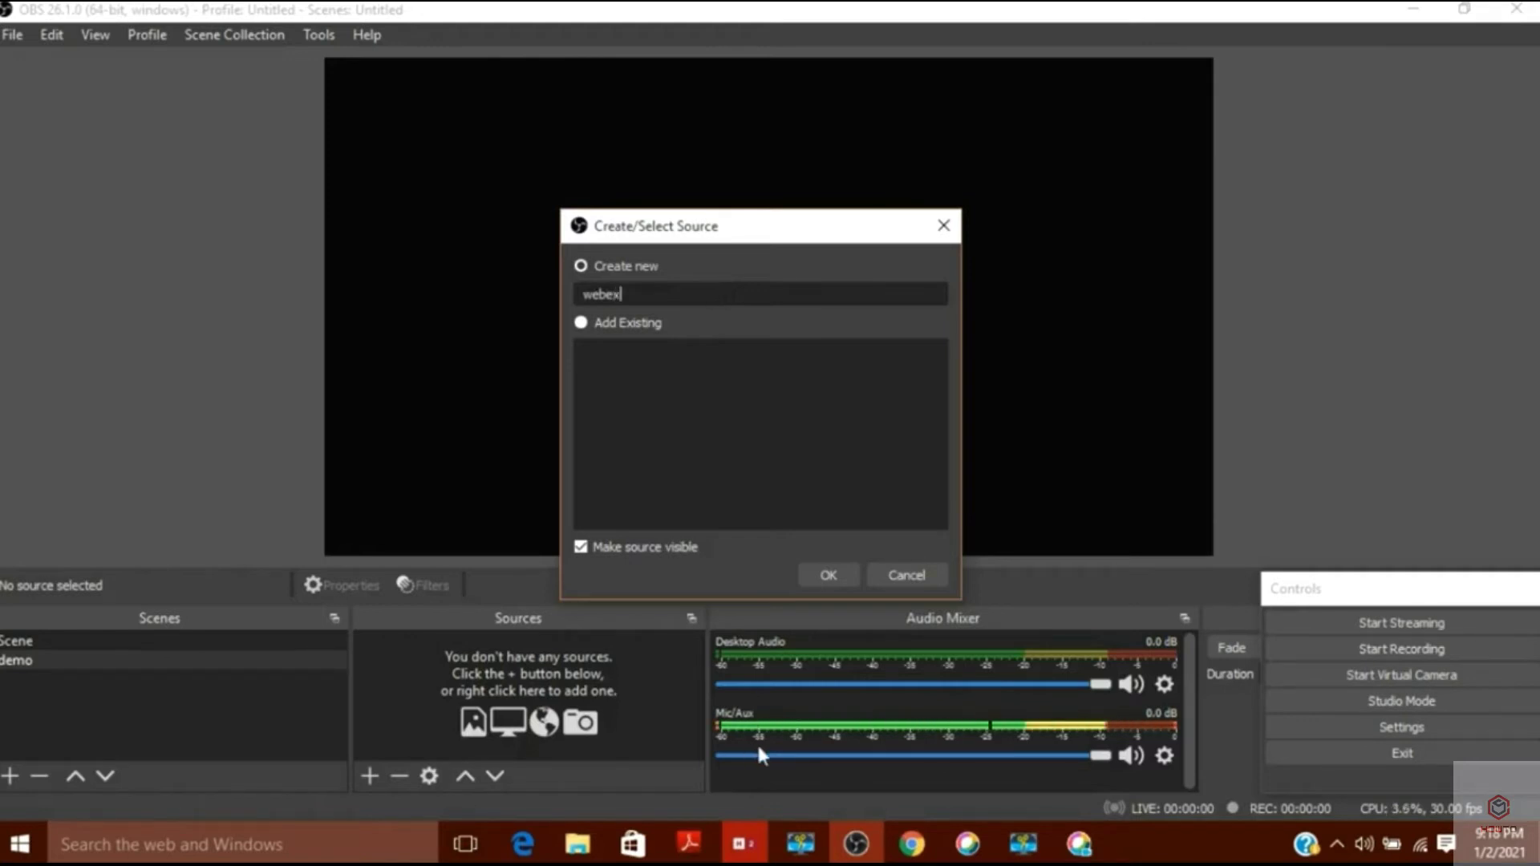
pyautogui.moveTo(966, 856)
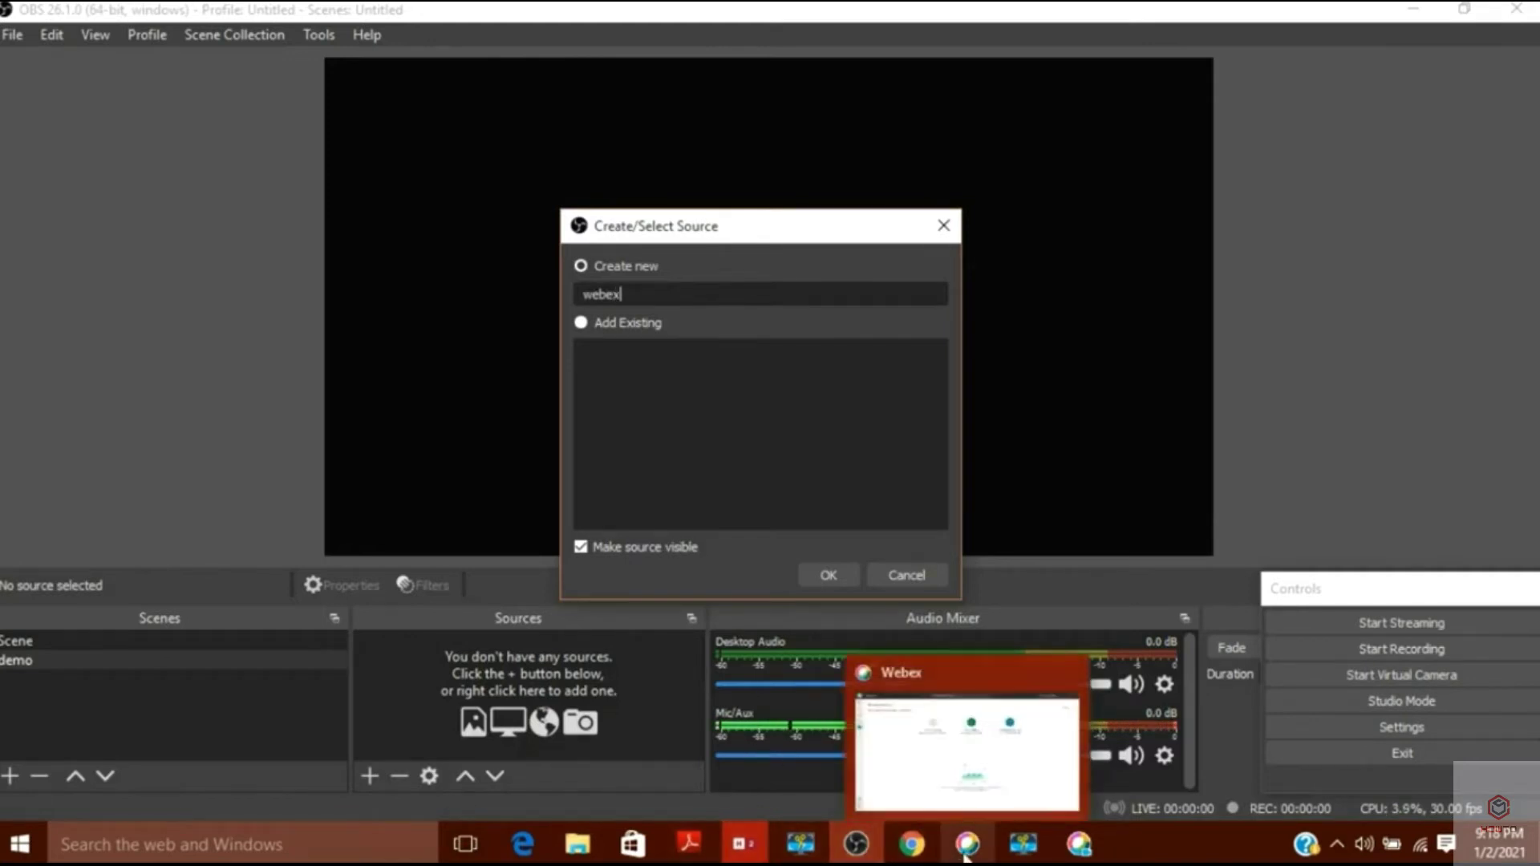
pyautogui.click(827, 575)
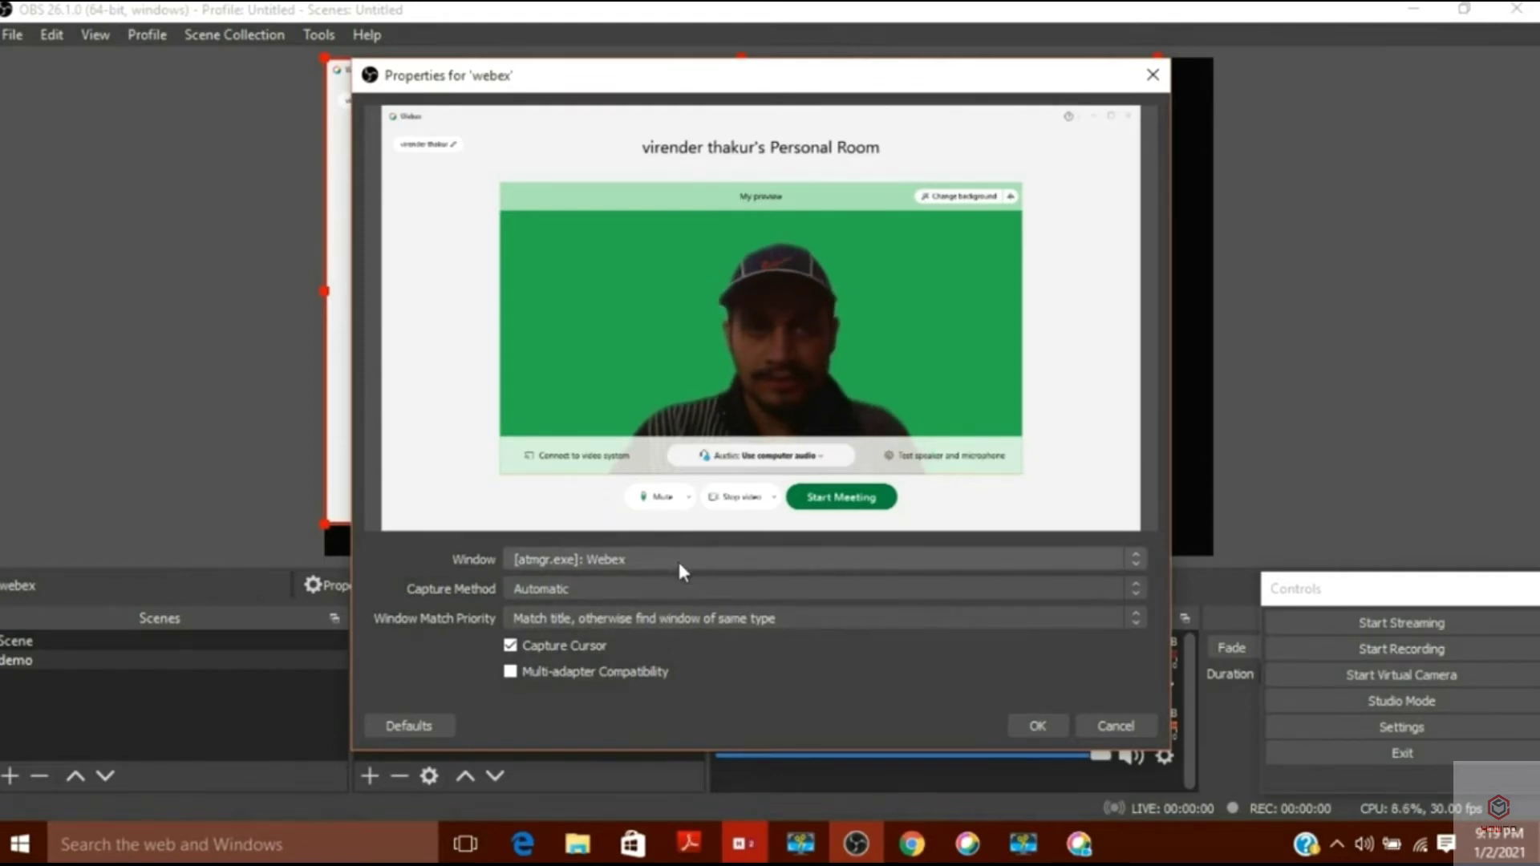
# Set the webex source to capture the window [atmgr.exe]: Webex and accept its properties
pyautogui.click(723, 554)
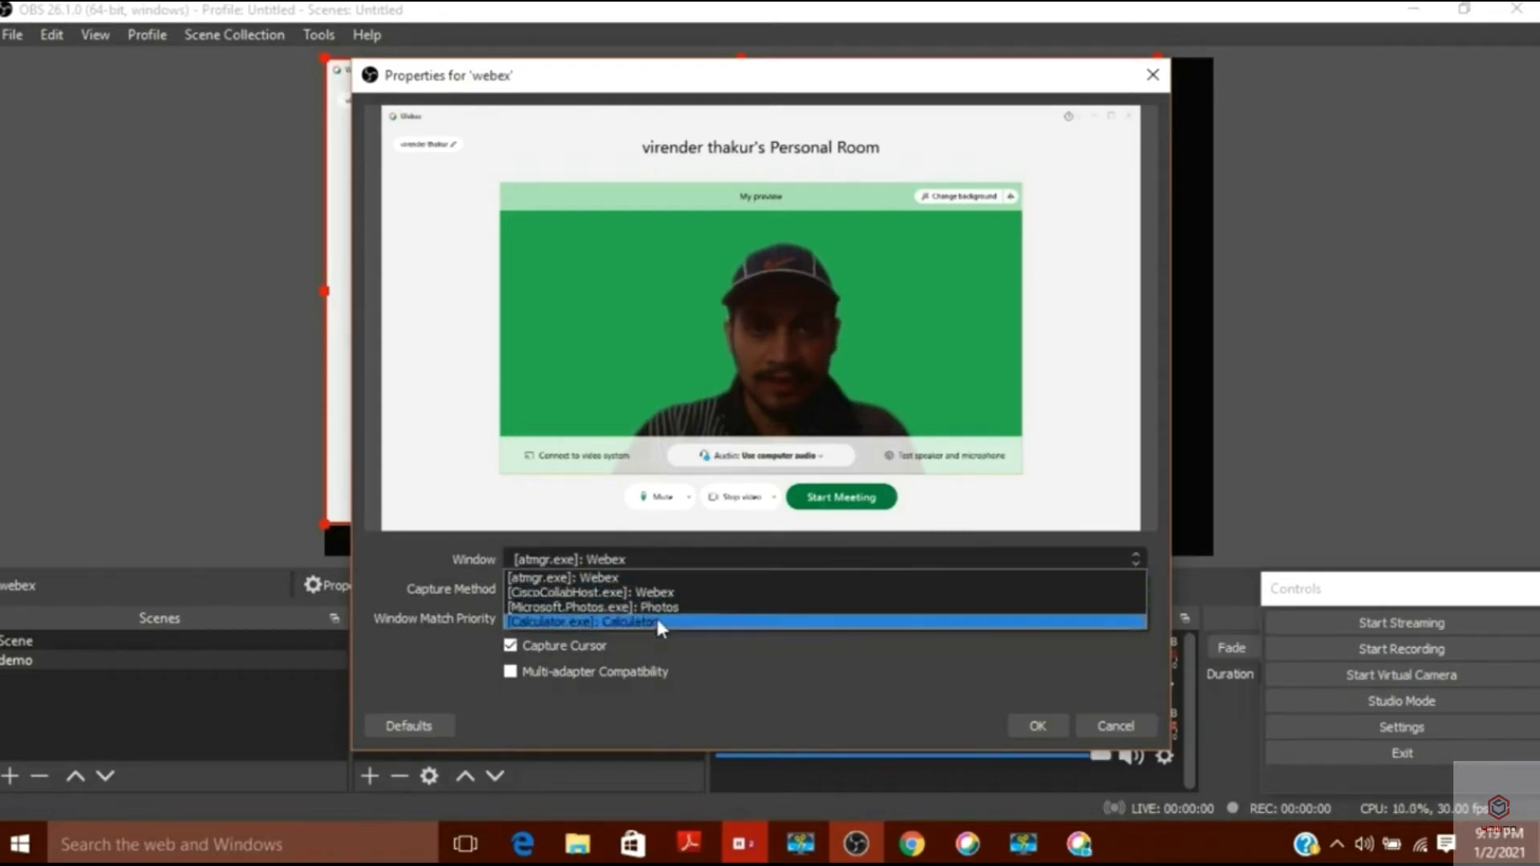
pyautogui.click(622, 577)
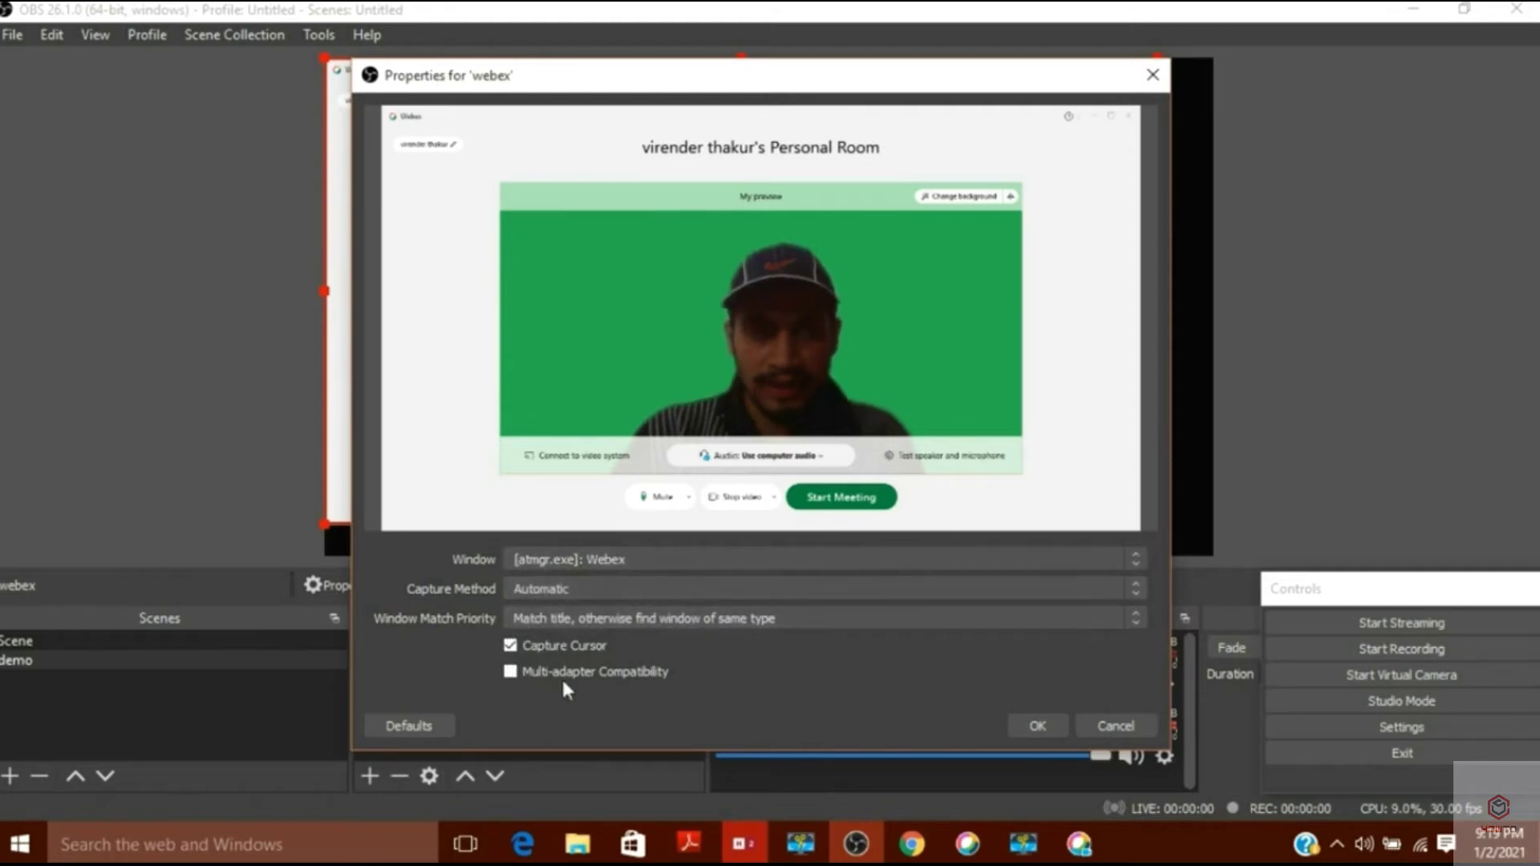
pyautogui.click(1036, 725)
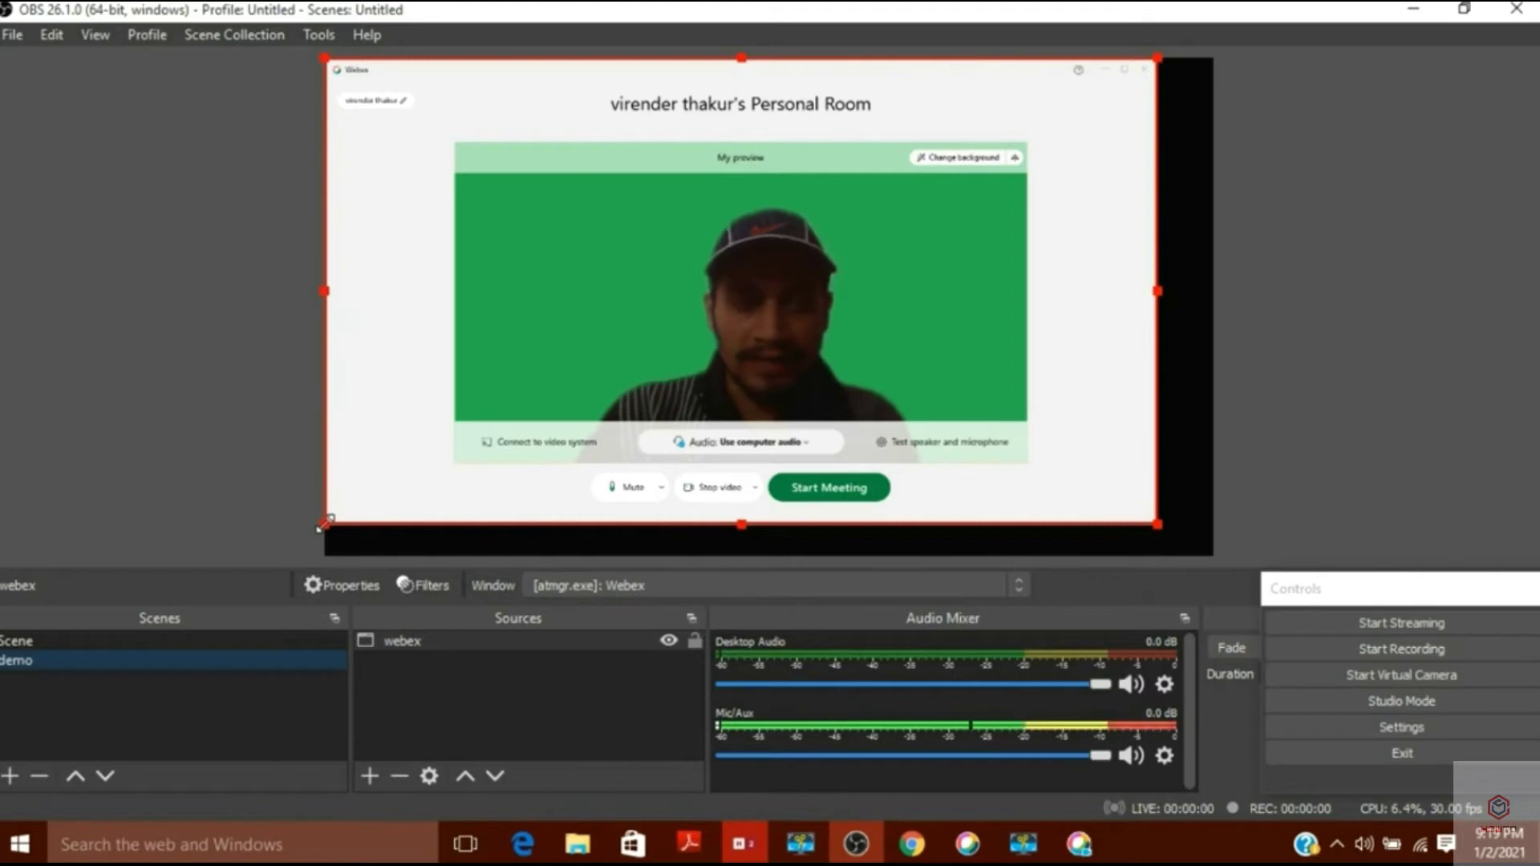
# Crop the webex source on its outer edges so only the presenter and the surrounding green background remain
pyautogui.moveTo(325, 525); pyautogui.dragTo(595, 423)
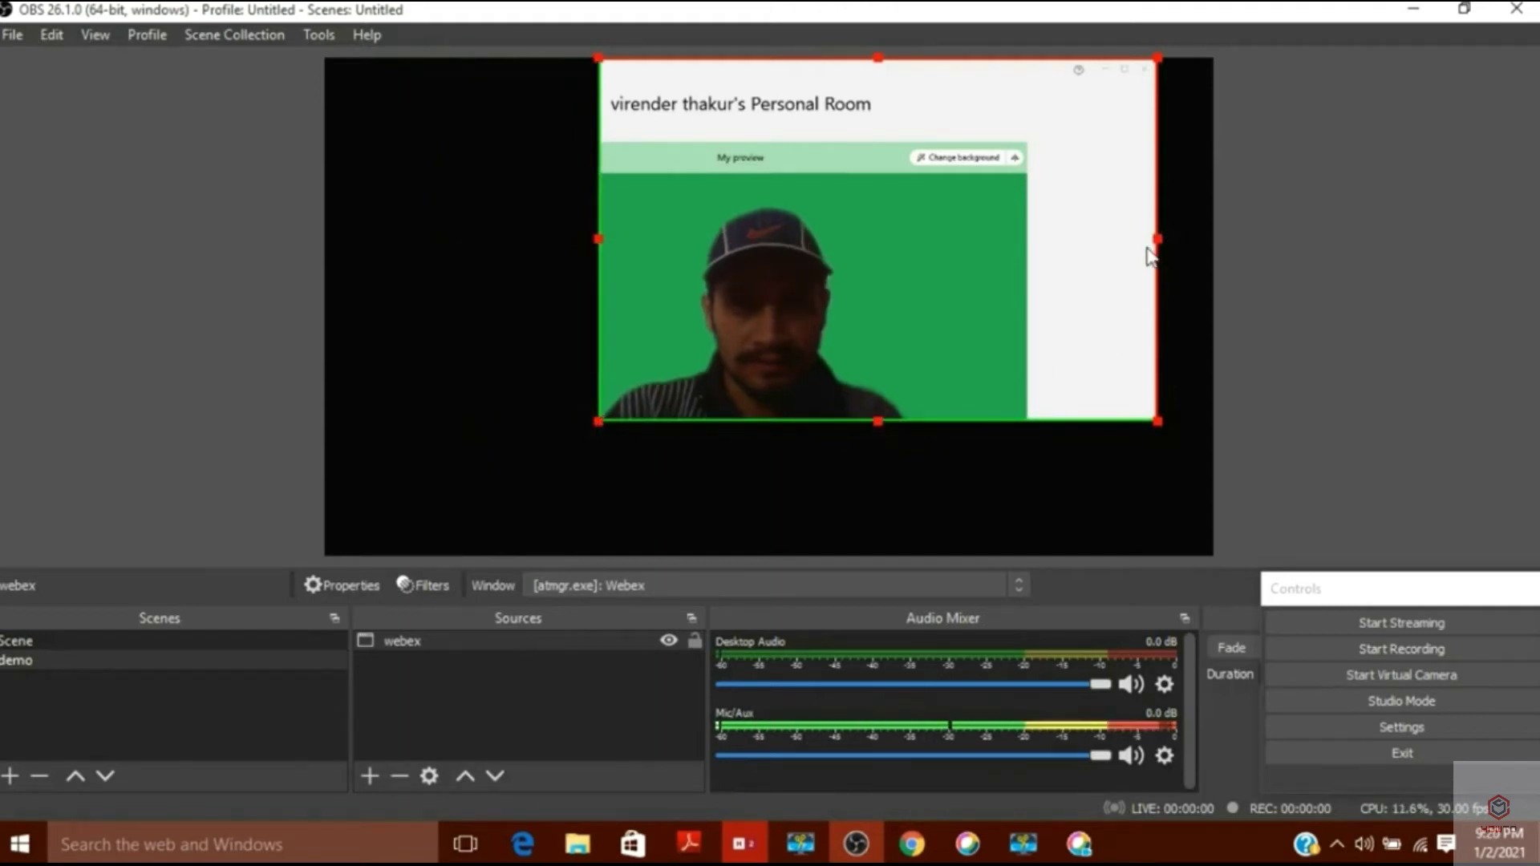
pyautogui.moveTo(1158, 244); pyautogui.dragTo(905, 260)
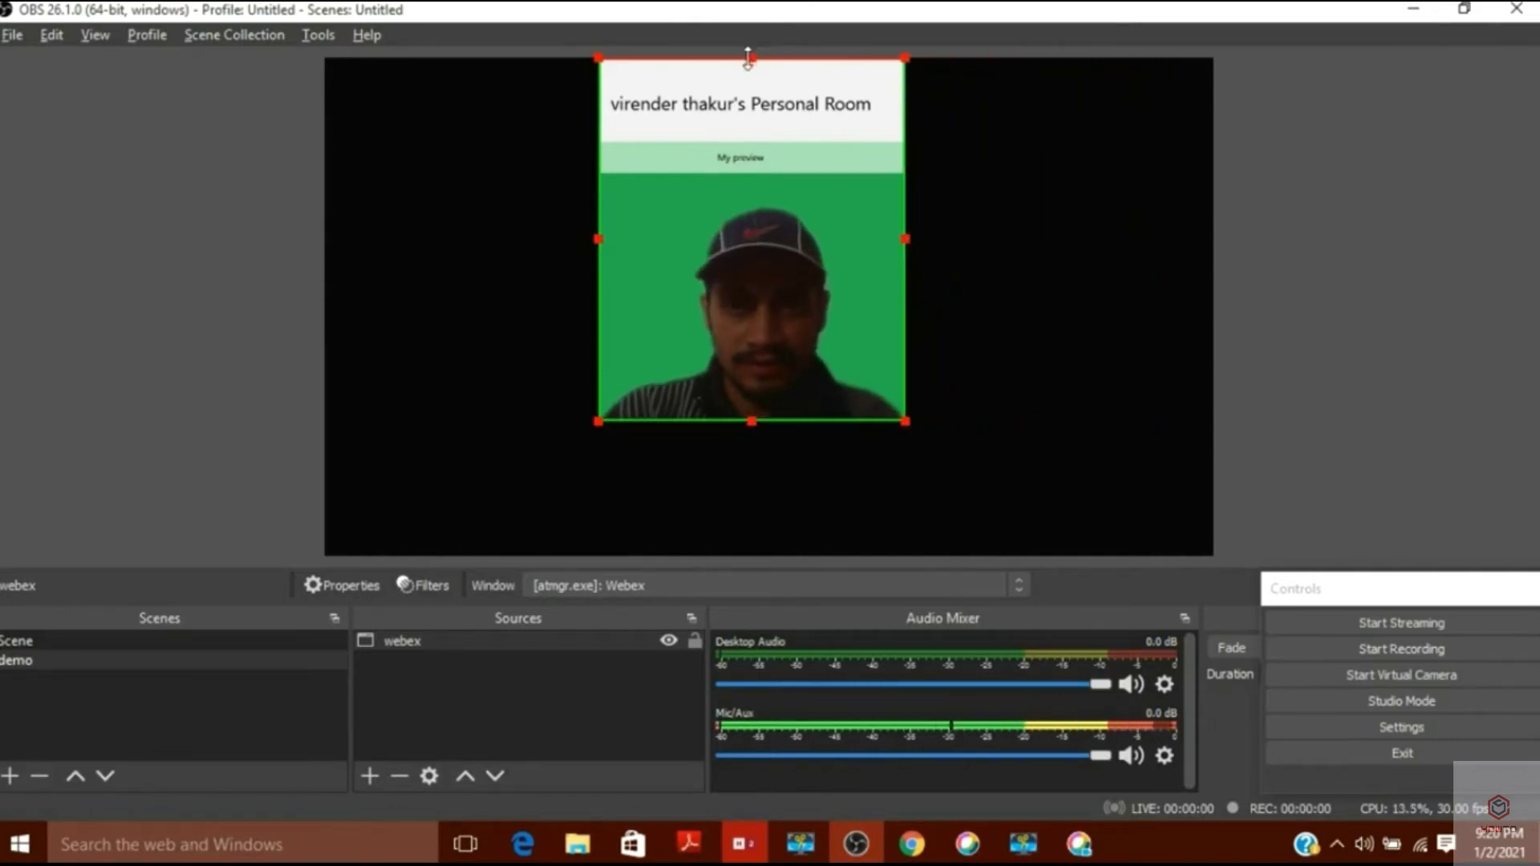
pyautogui.moveTo(750, 57); pyautogui.dragTo(754, 205)
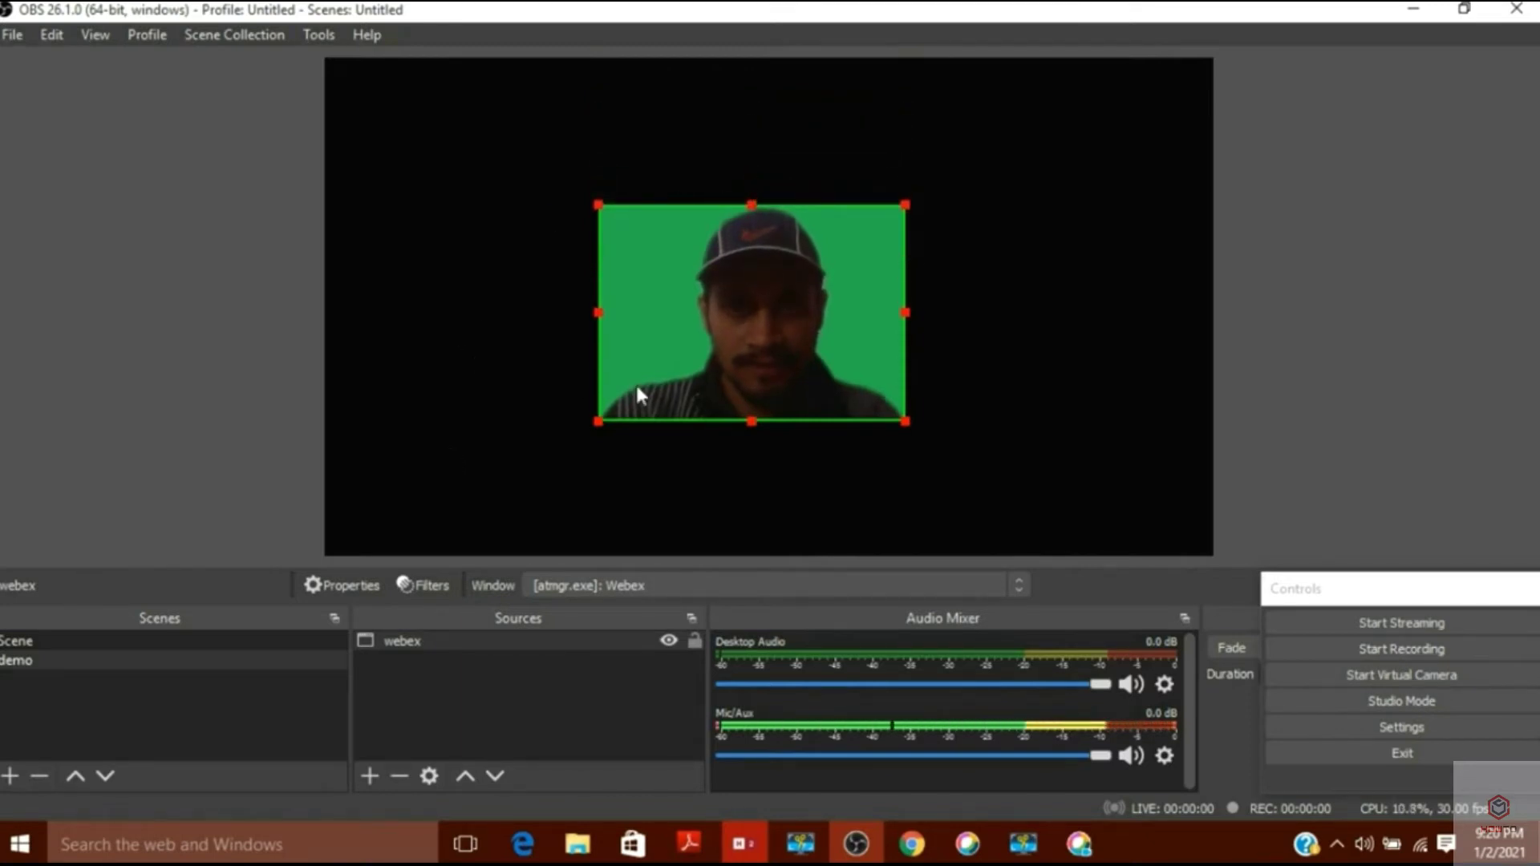
pyautogui.click(633, 489)
# Add a new Window Capture source named pdf that captures the Adobe Reader window with TEXTBOOK-CORRELATION-AND-REGRESSION-ANALYSIS-EGYPT-EN.pdf
pyautogui.click(368, 775)
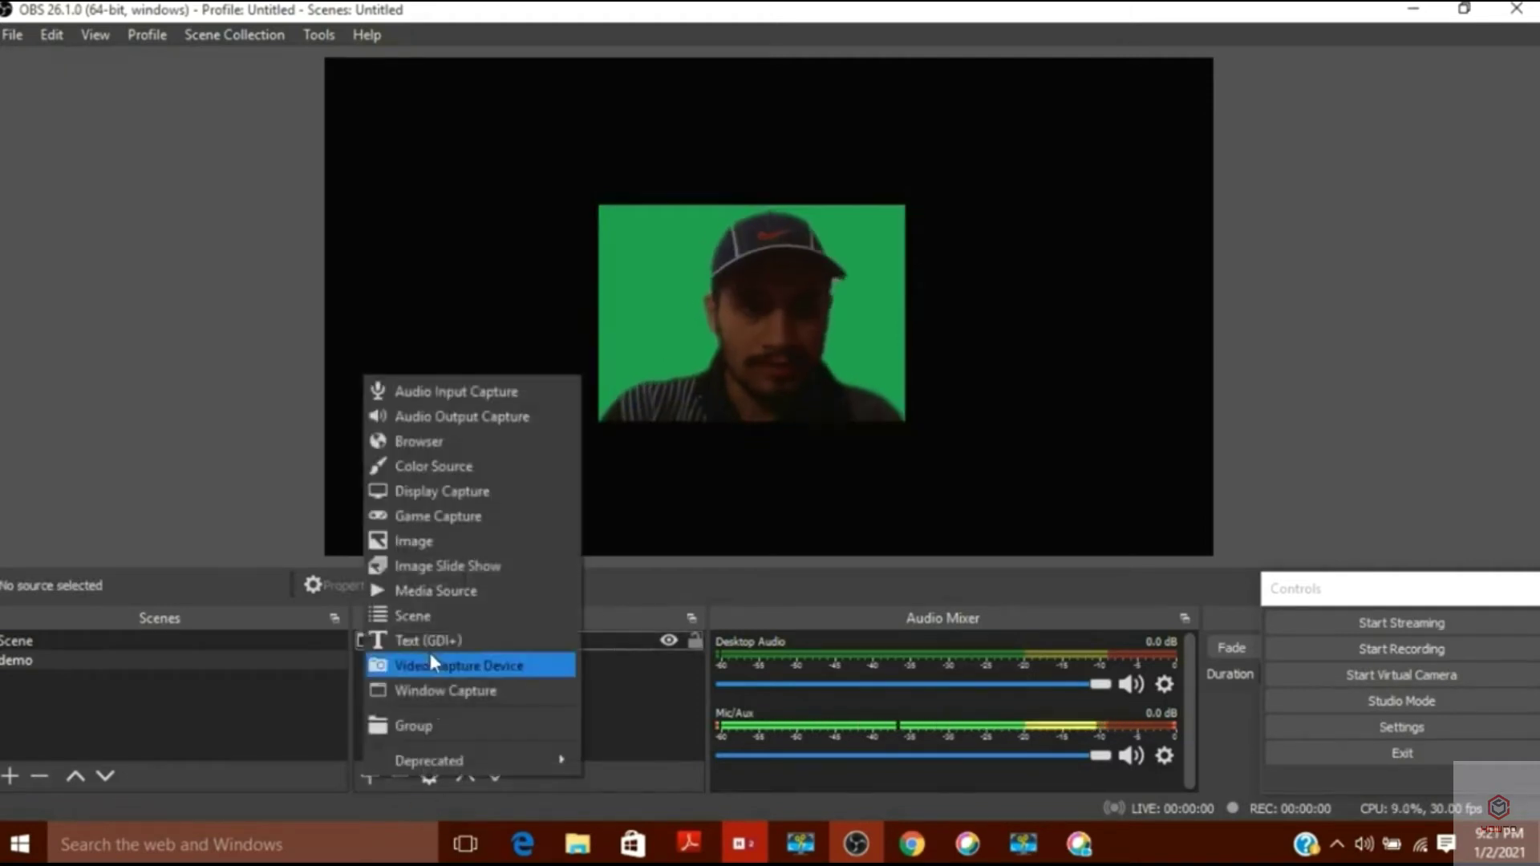
pyautogui.click(434, 697)
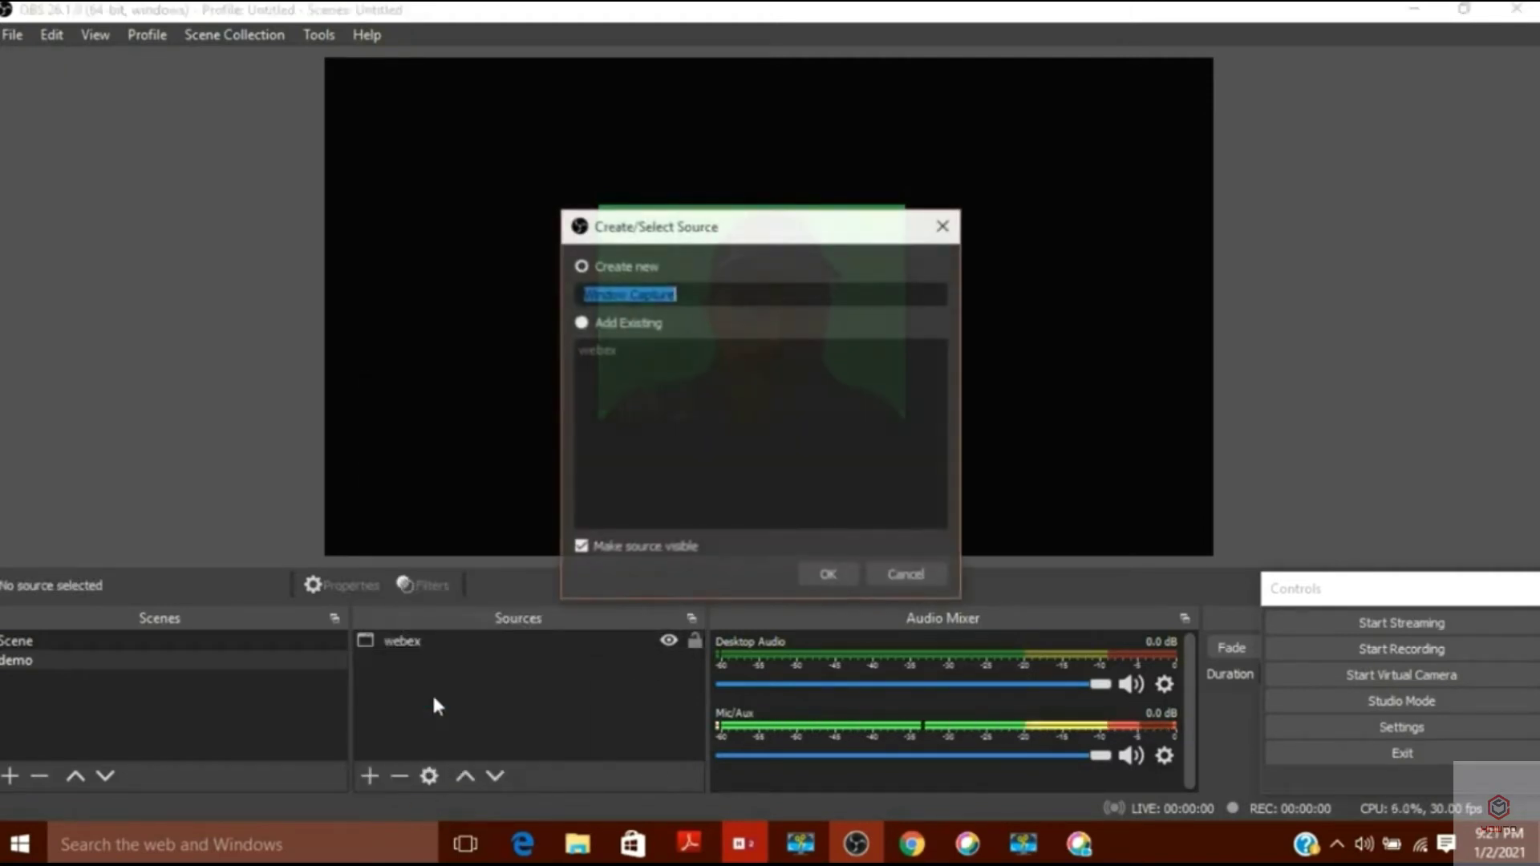
pyautogui.press('BackSpace')
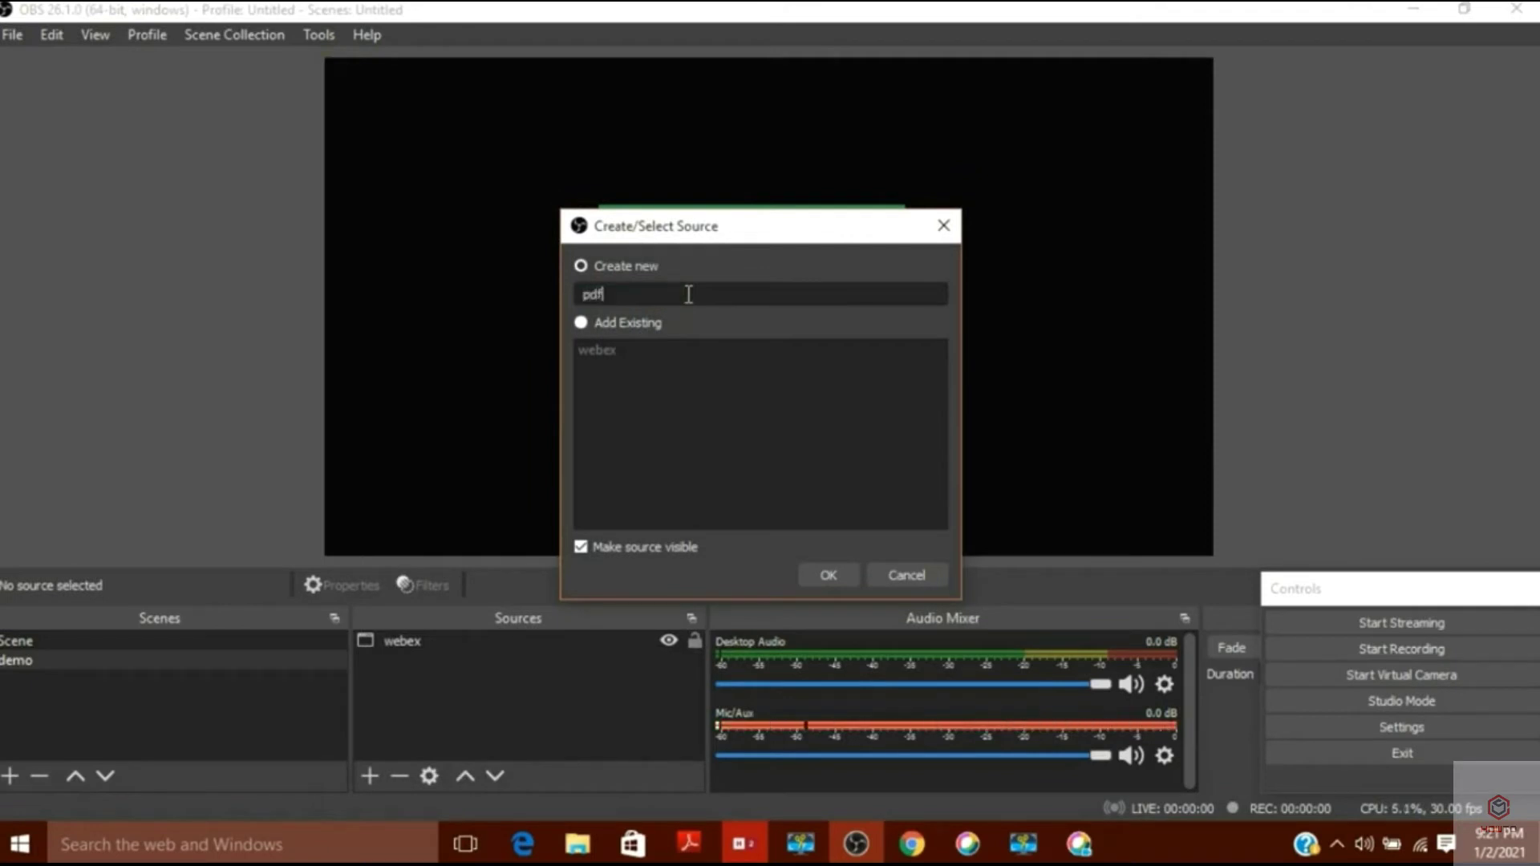
pyautogui.click(833, 576)
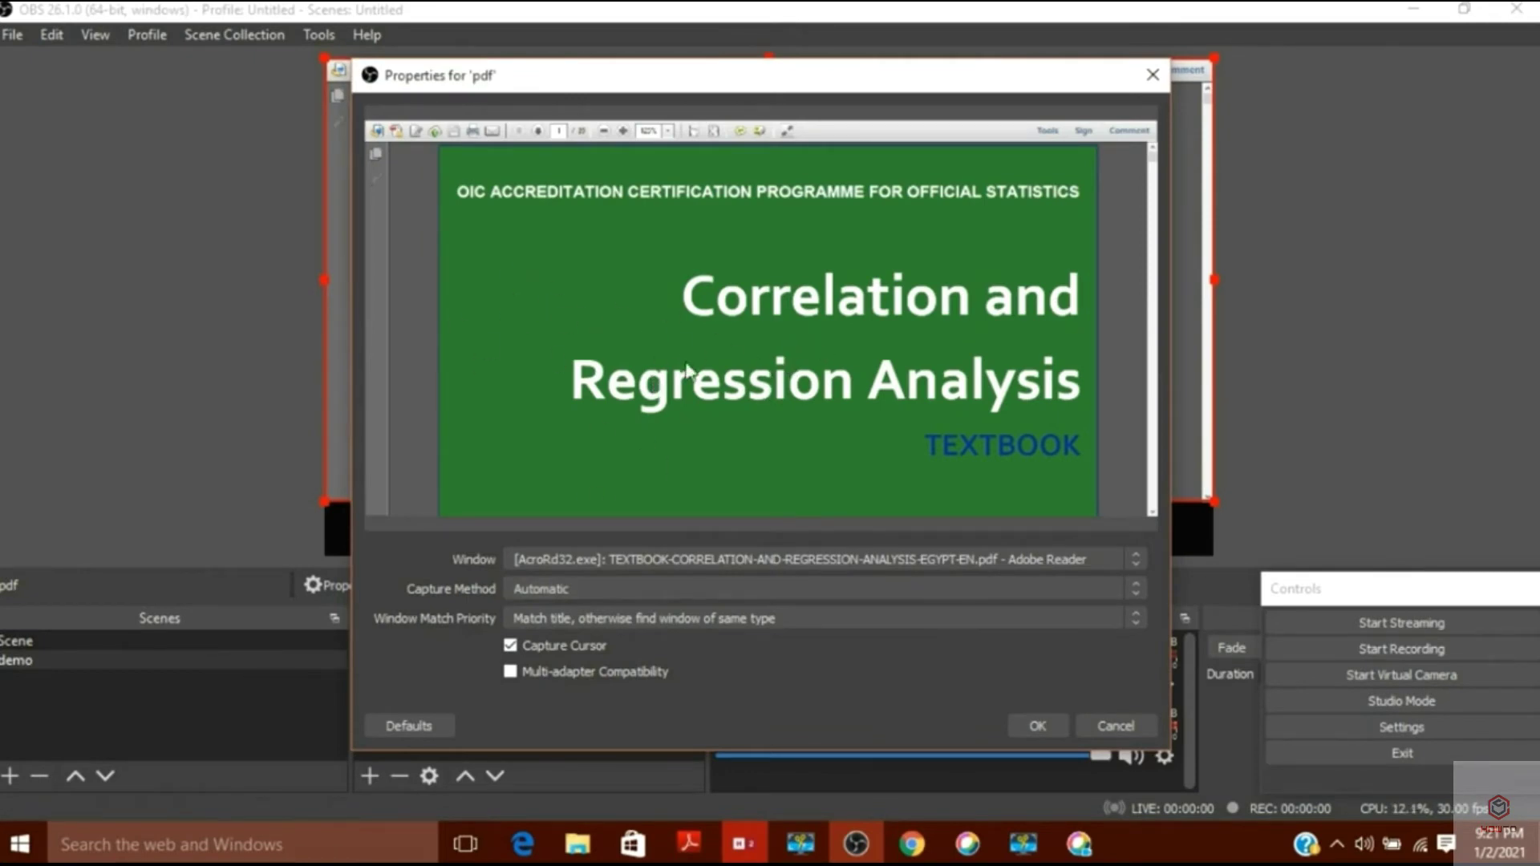
pyautogui.click(1036, 727)
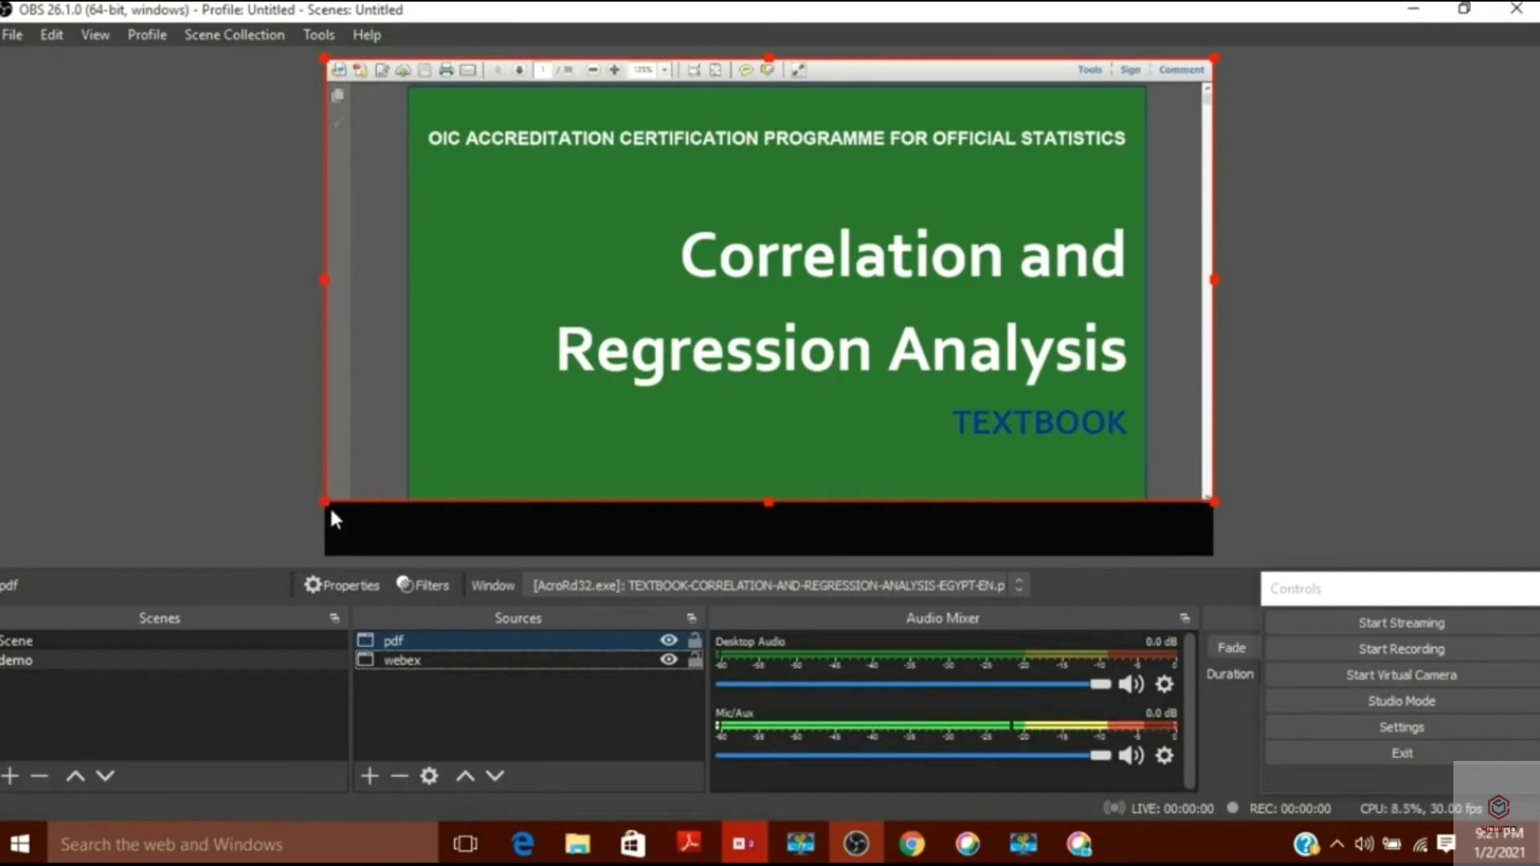
# Crop the pdf source to the green cover page and enlarge it from the canvas's upper-left corner to fill the canvas
pyautogui.press('alt')
pyautogui.moveTo(324, 504); pyautogui.dragTo(411, 512)
pyautogui.moveTo(811, 58); pyautogui.dragTo(811, 81)
pyautogui.moveTo(1212, 292); pyautogui.dragTo(1149, 288)
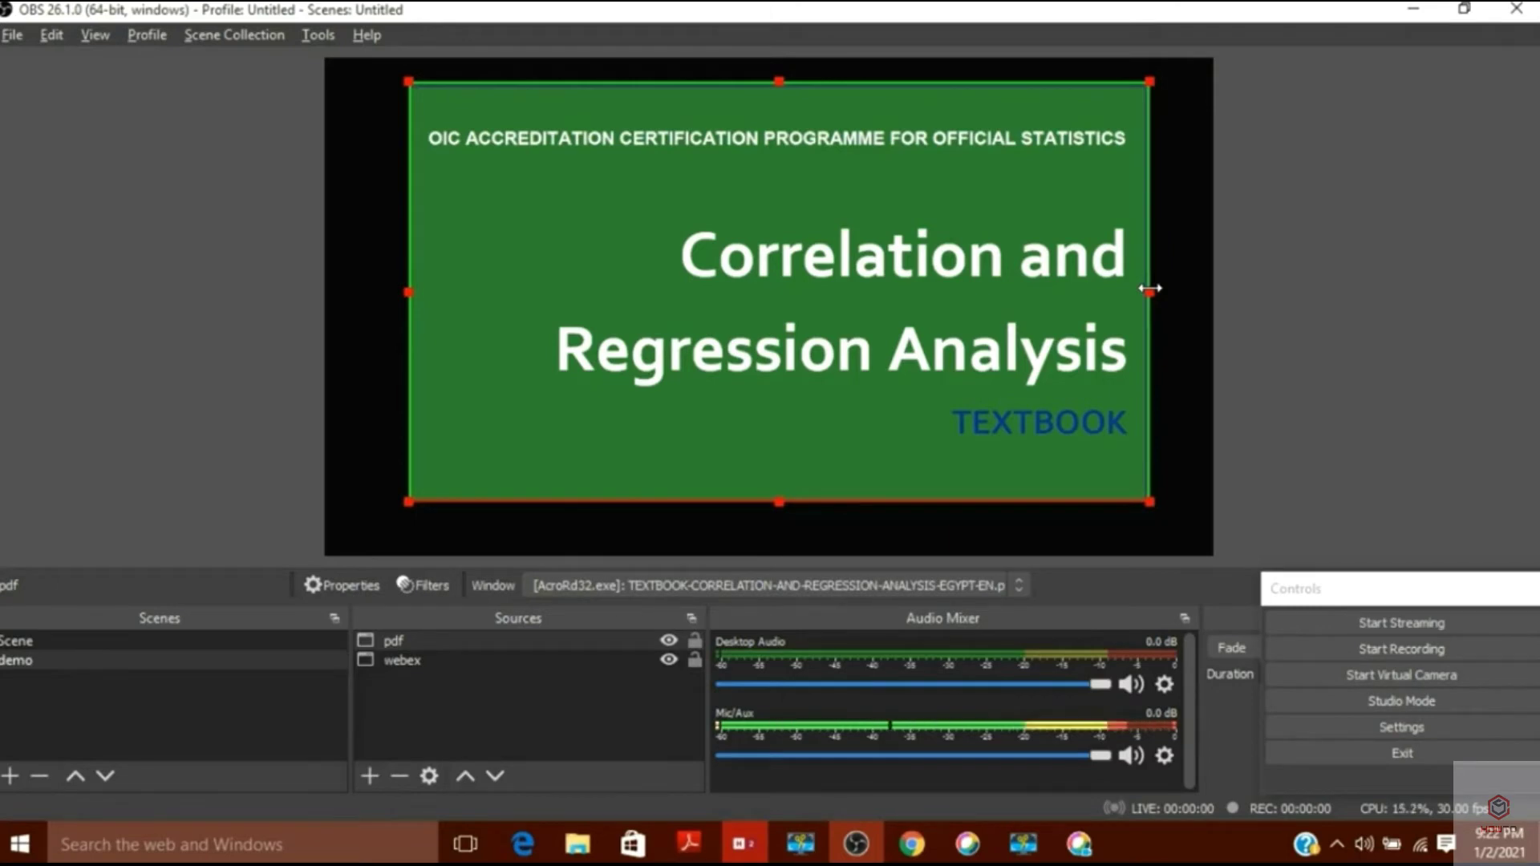
pyautogui.moveTo(611, 107); pyautogui.dragTo(530, 78)
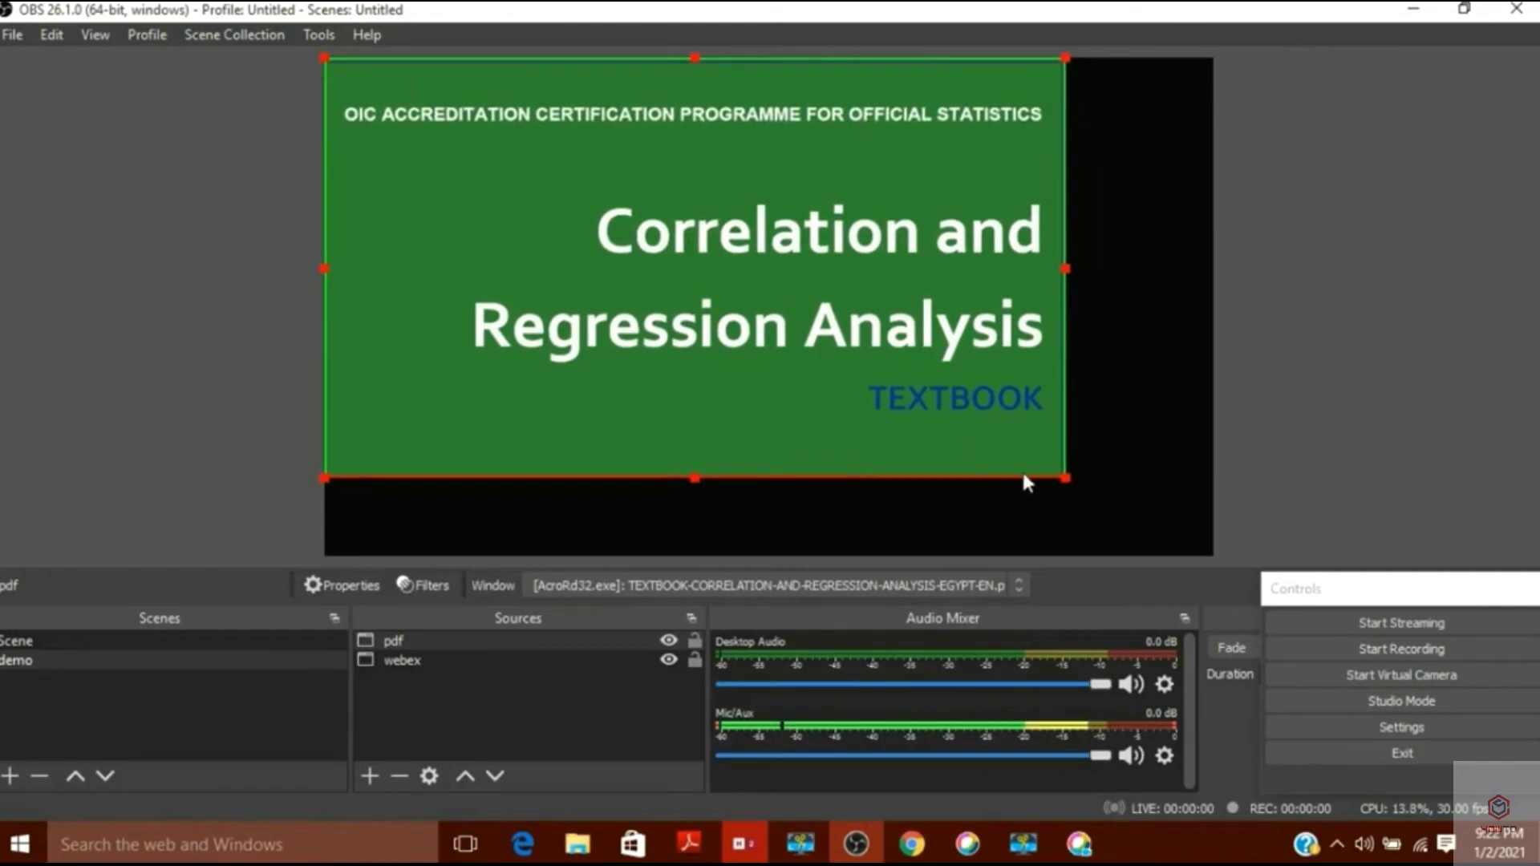
pyautogui.moveTo(1068, 480); pyautogui.dragTo(1213, 552)
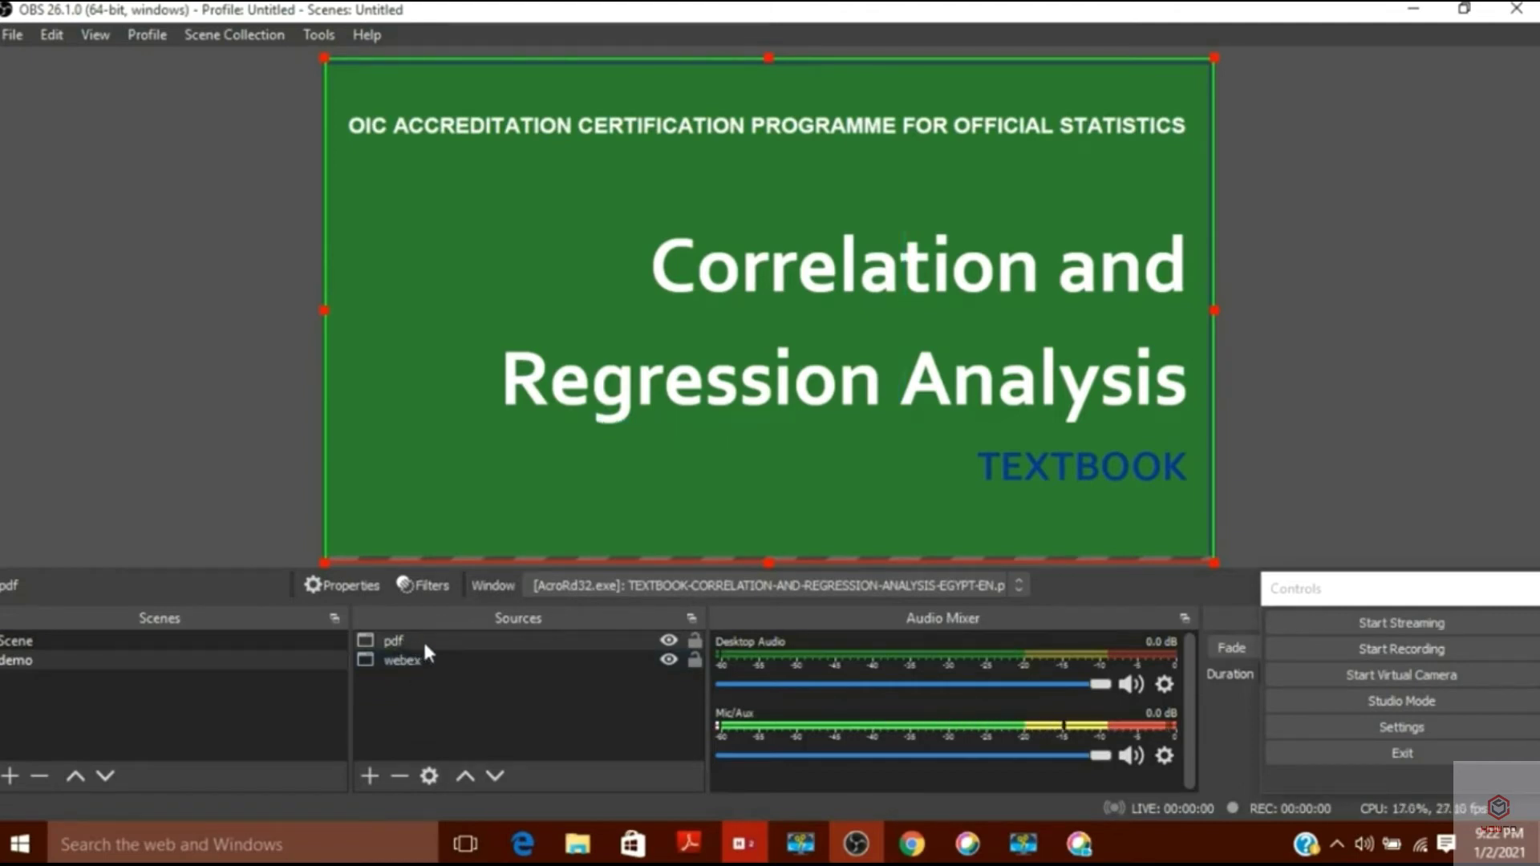
# Place the webex source above the pdf source in the stacking order and move it to the canvas's lower-left corner
pyautogui.moveTo(417, 635)
pyautogui.mouseDown()
pyautogui.moveTo(415, 685)
pyautogui.moveTo(414, 664)
pyautogui.mouseUp()
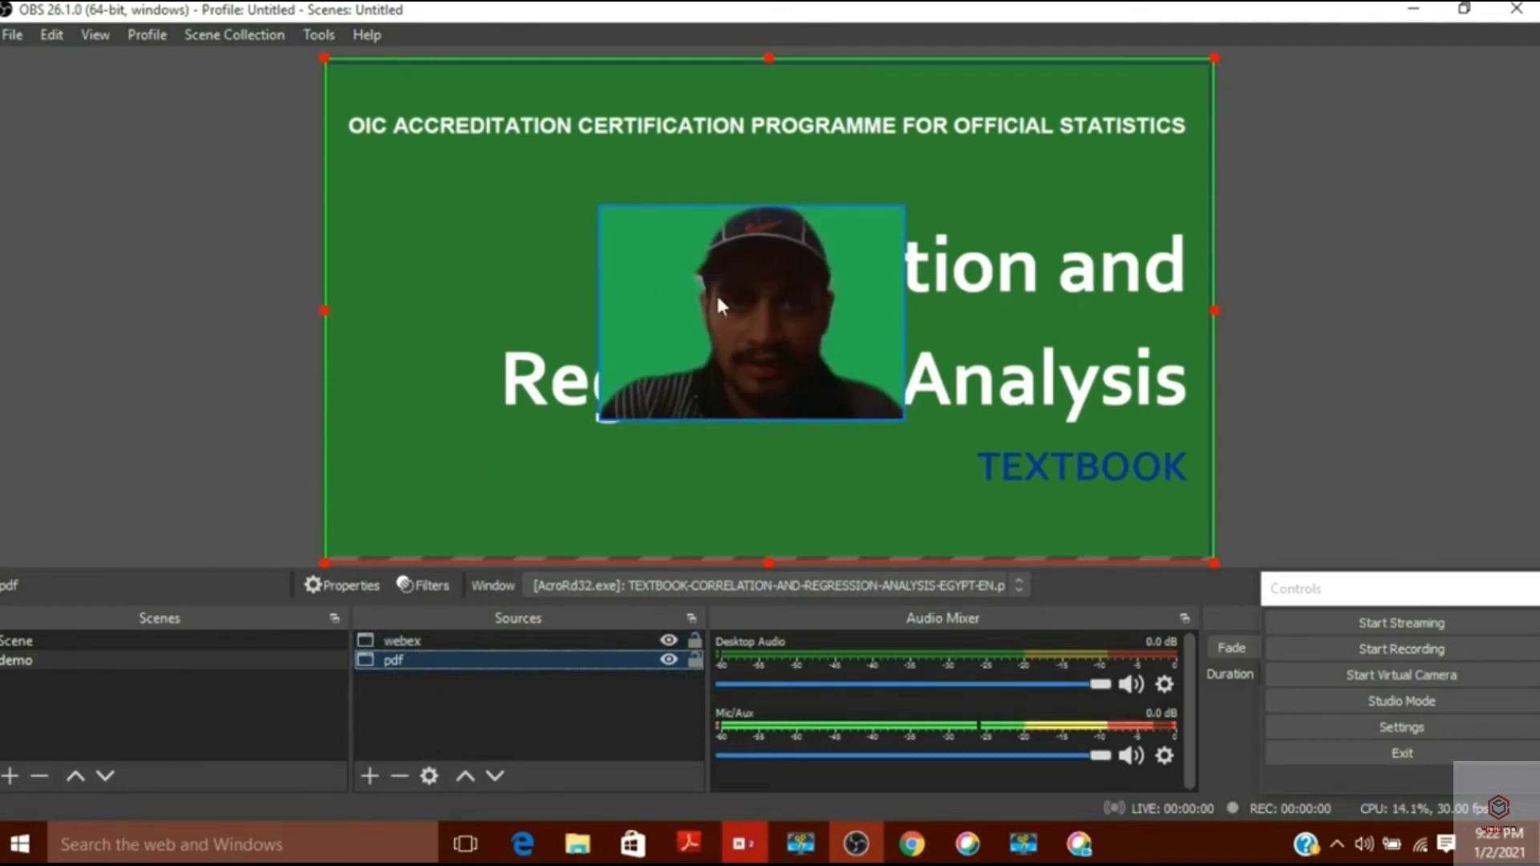
pyautogui.moveTo(776, 290)
pyautogui.mouseDown()
pyautogui.moveTo(688, 346)
pyautogui.moveTo(777, 284)
pyautogui.mouseUp()
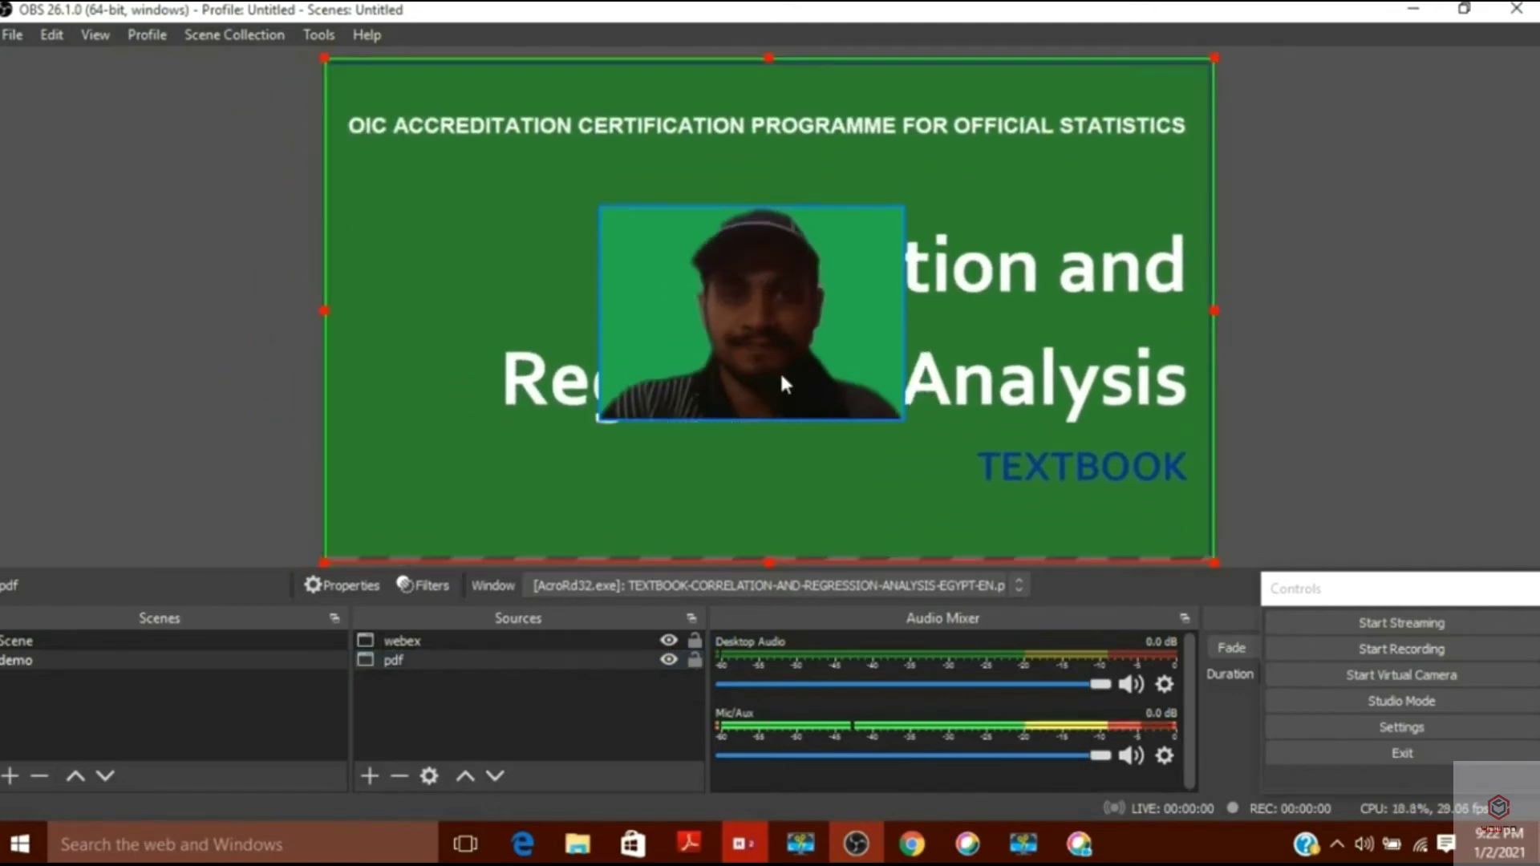
pyautogui.click(759, 353)
pyautogui.moveTo(739, 321); pyautogui.dragTo(468, 449)
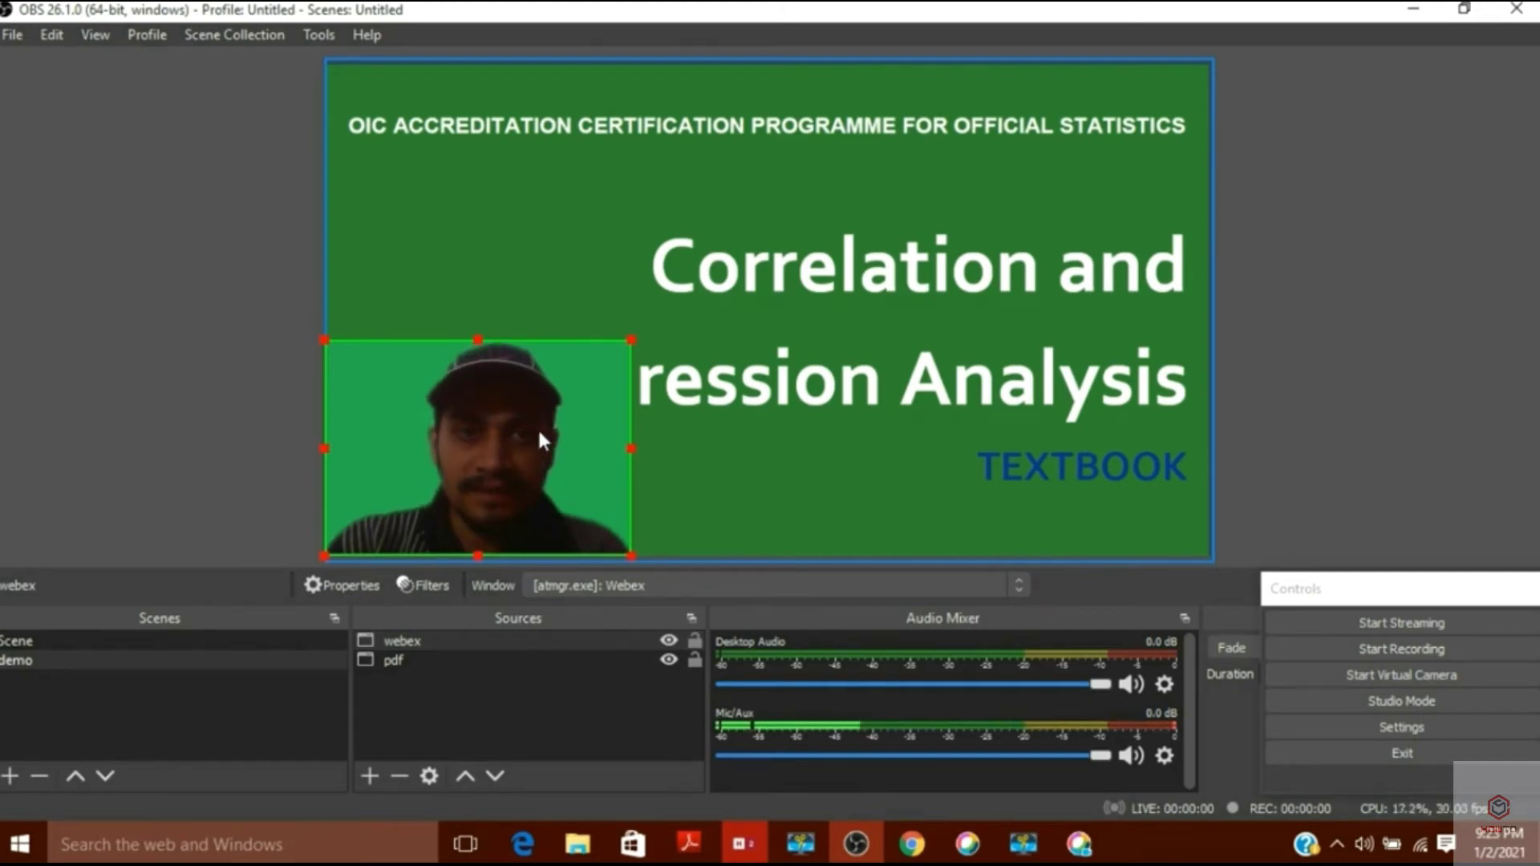
pyautogui.click(693, 449)
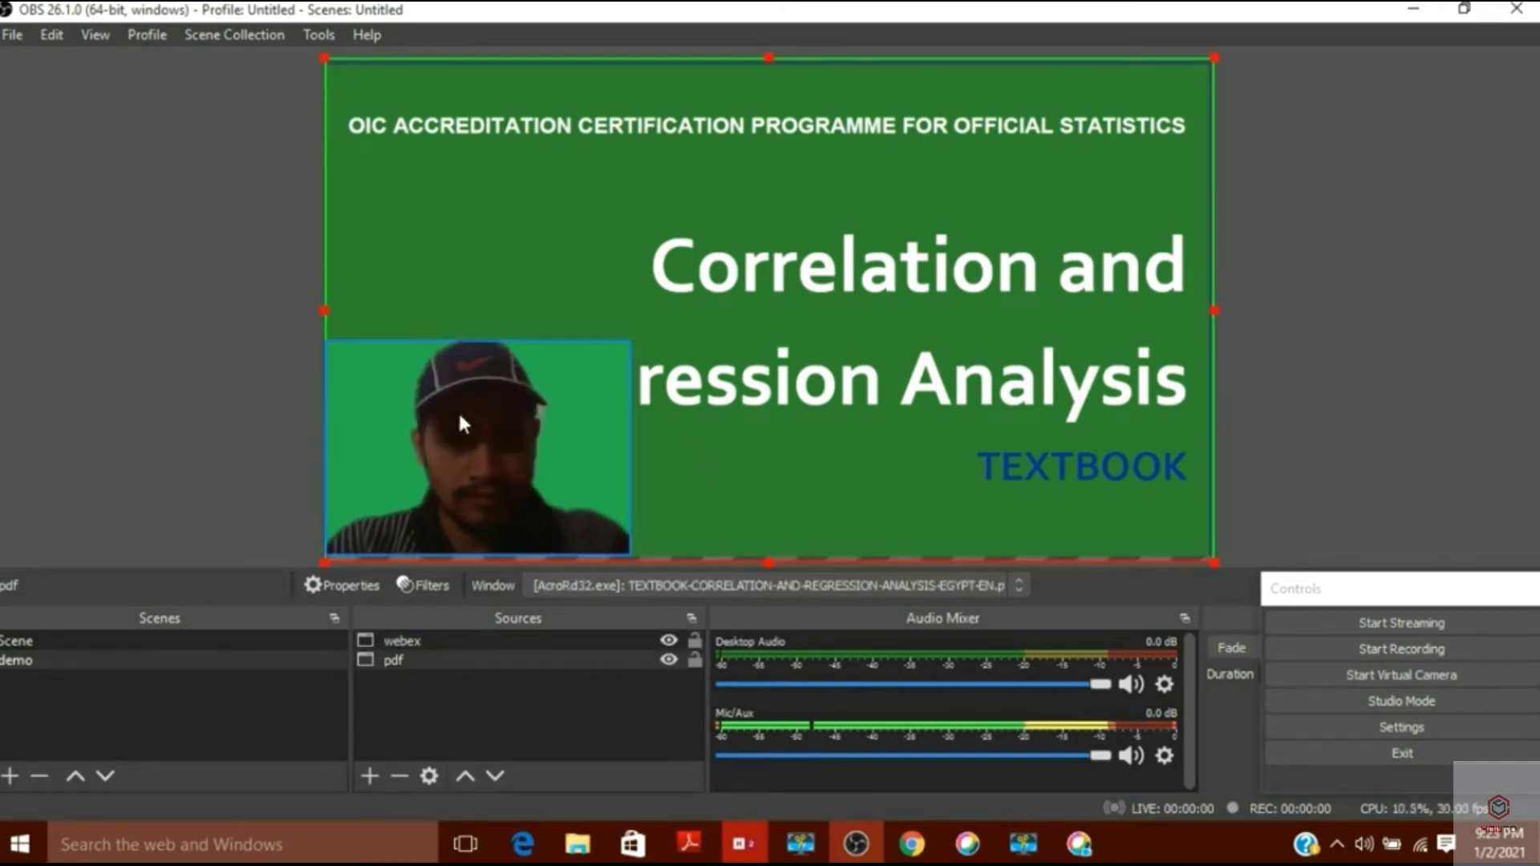
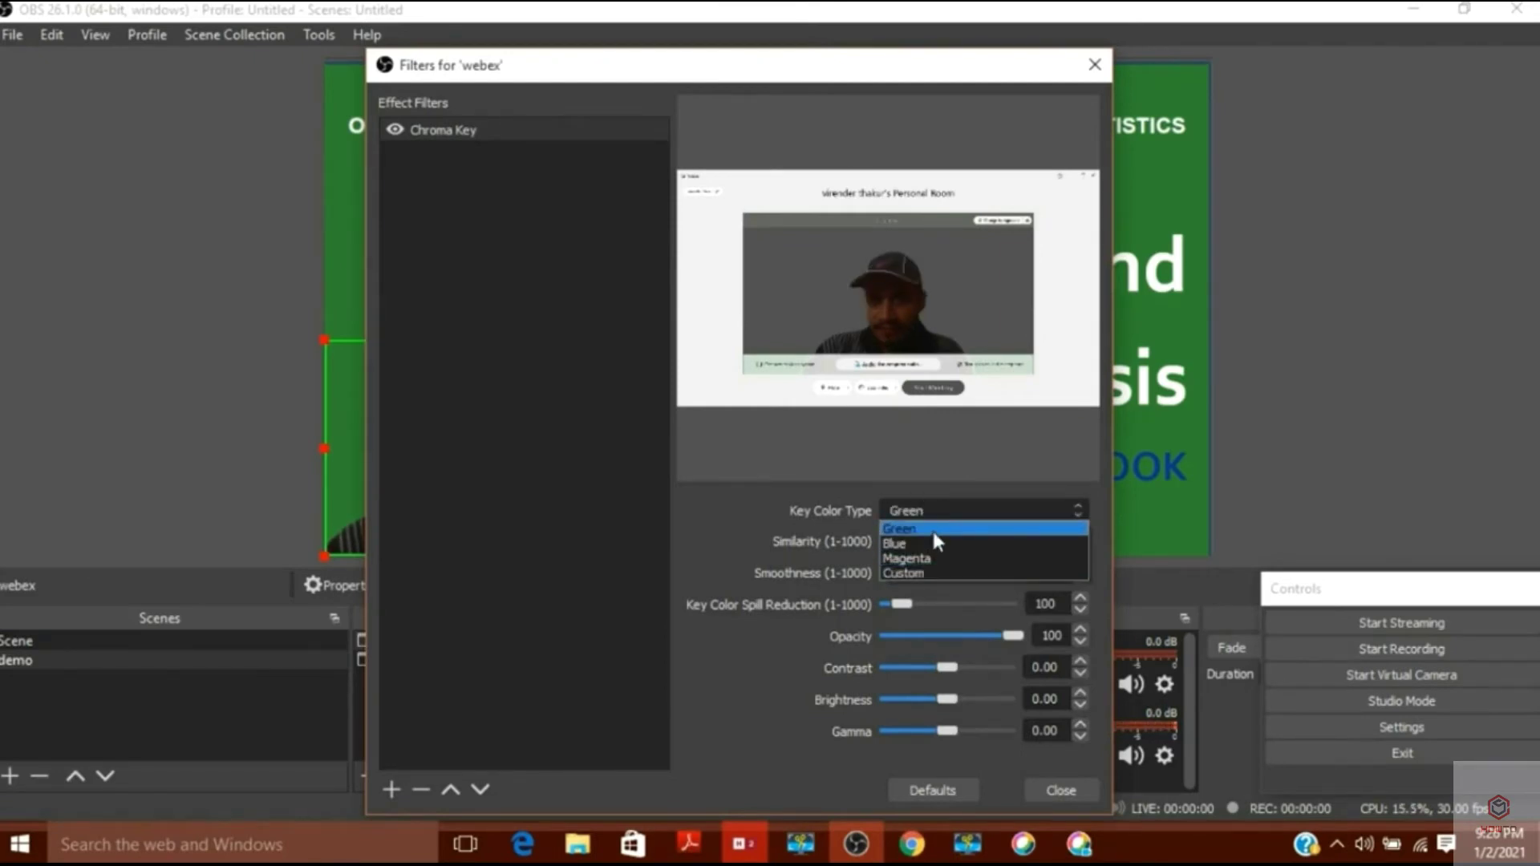
# Set the key color type of the webex source's Chroma Key filter to Green and close the filter settings
pyautogui.click(950, 510)
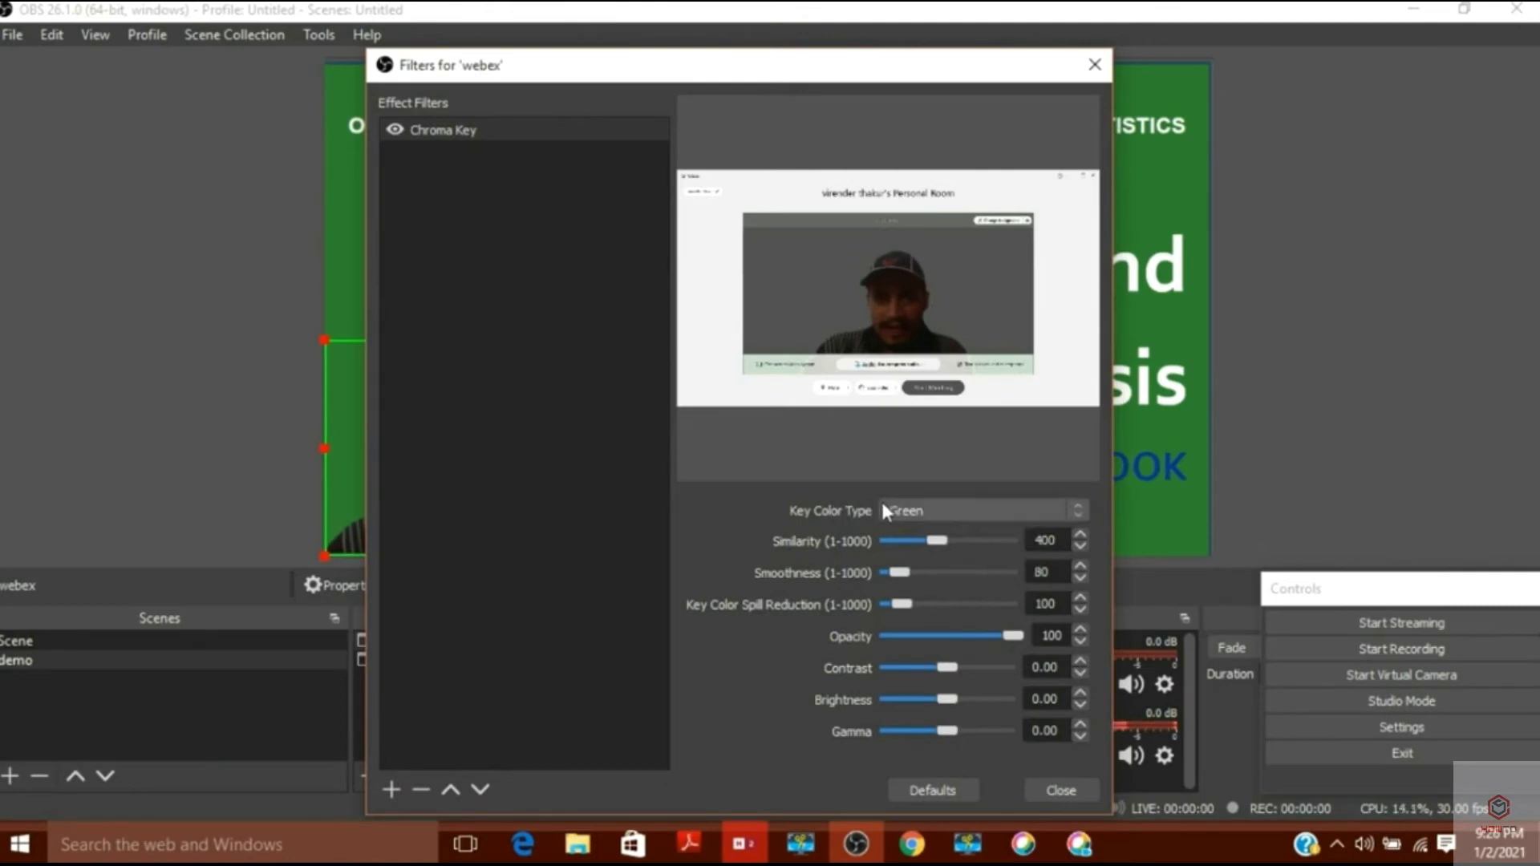
pyautogui.click(931, 511)
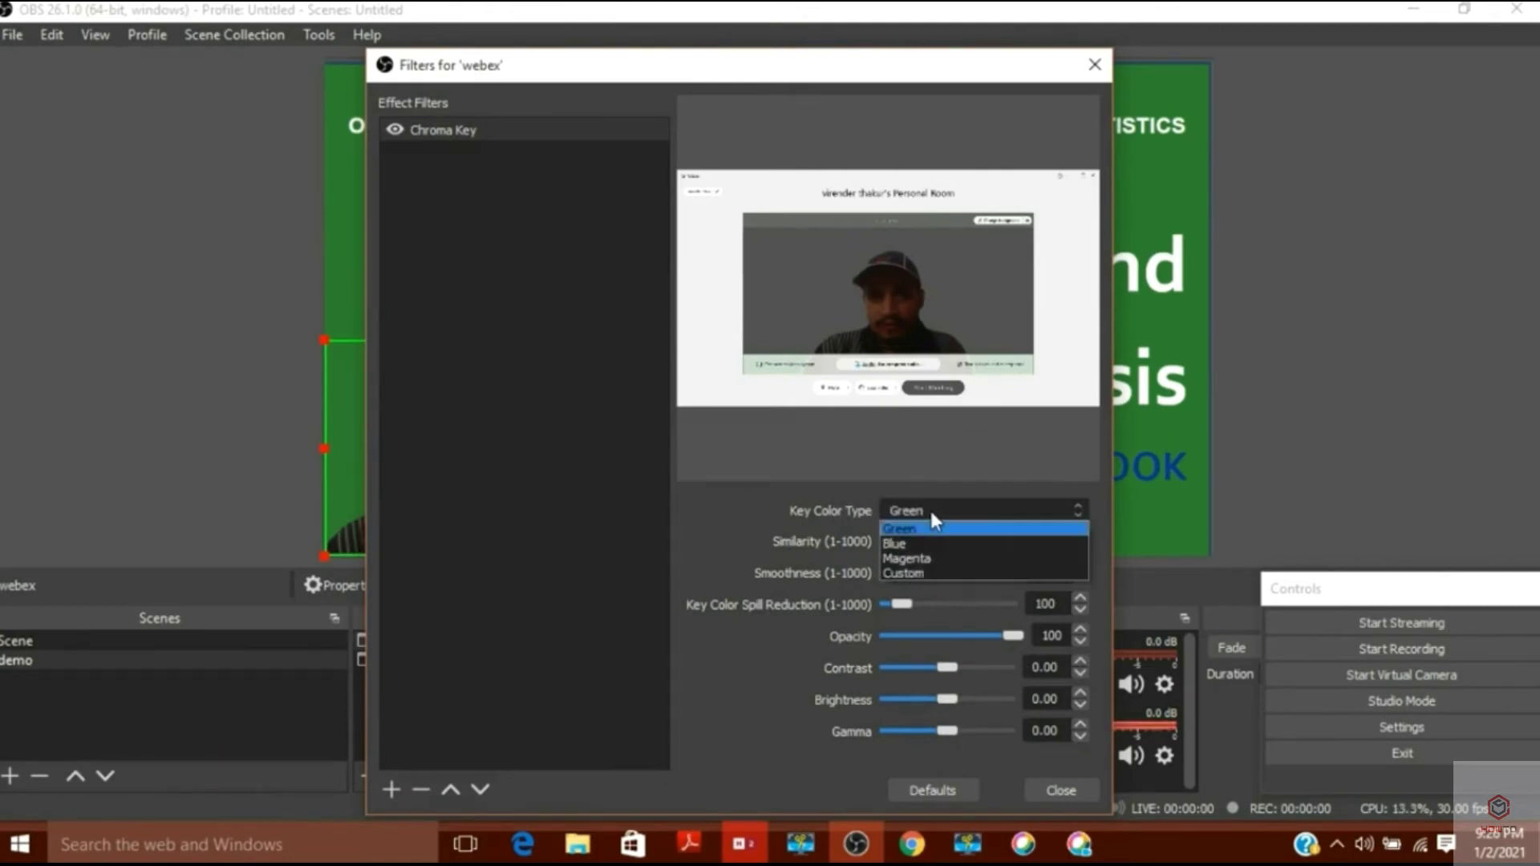
pyautogui.click(925, 525)
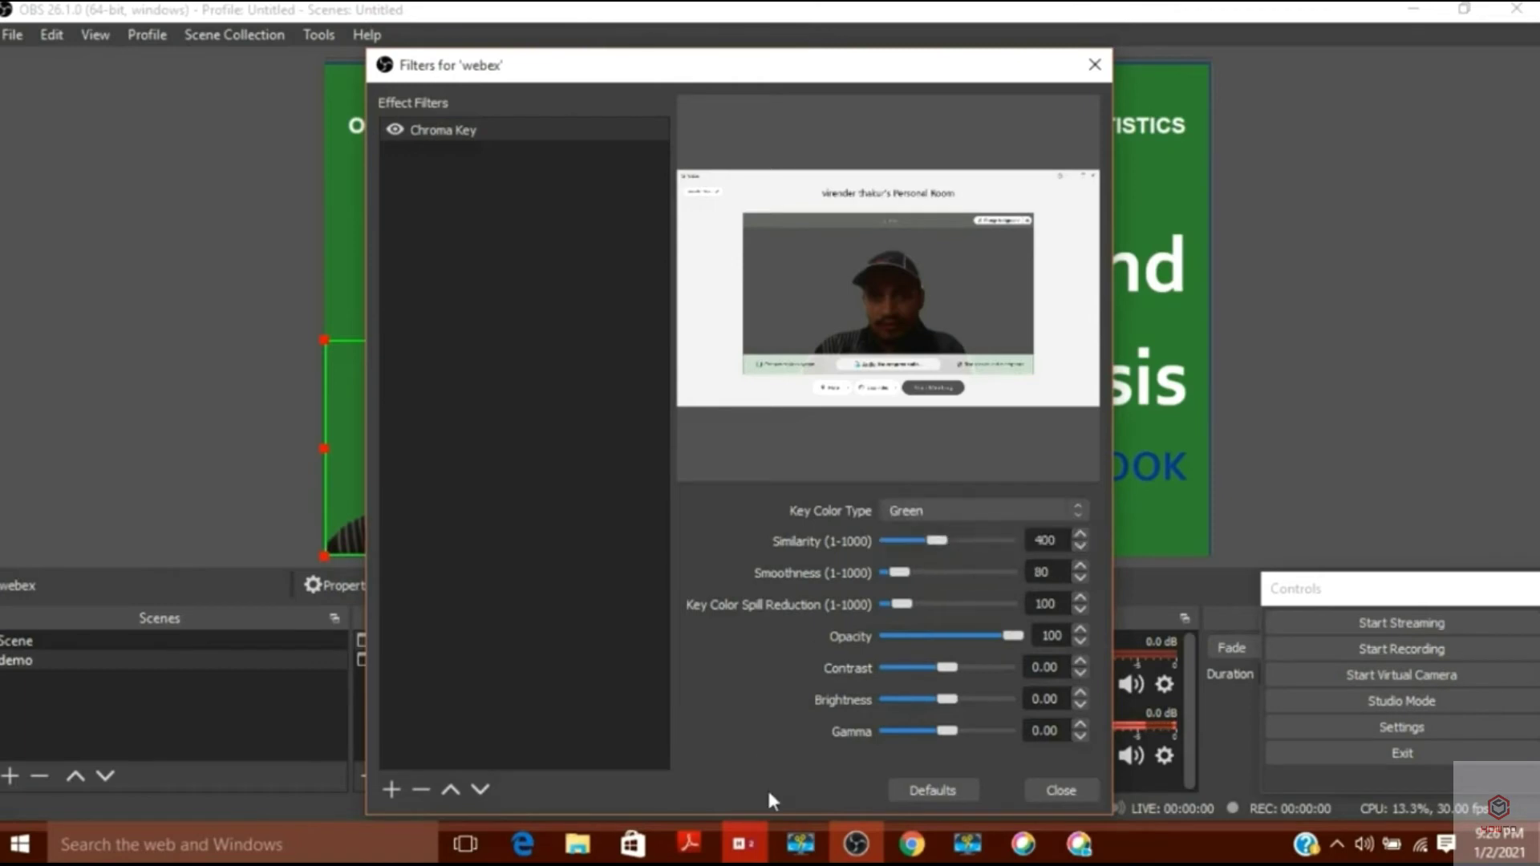
pyautogui.click(1061, 790)
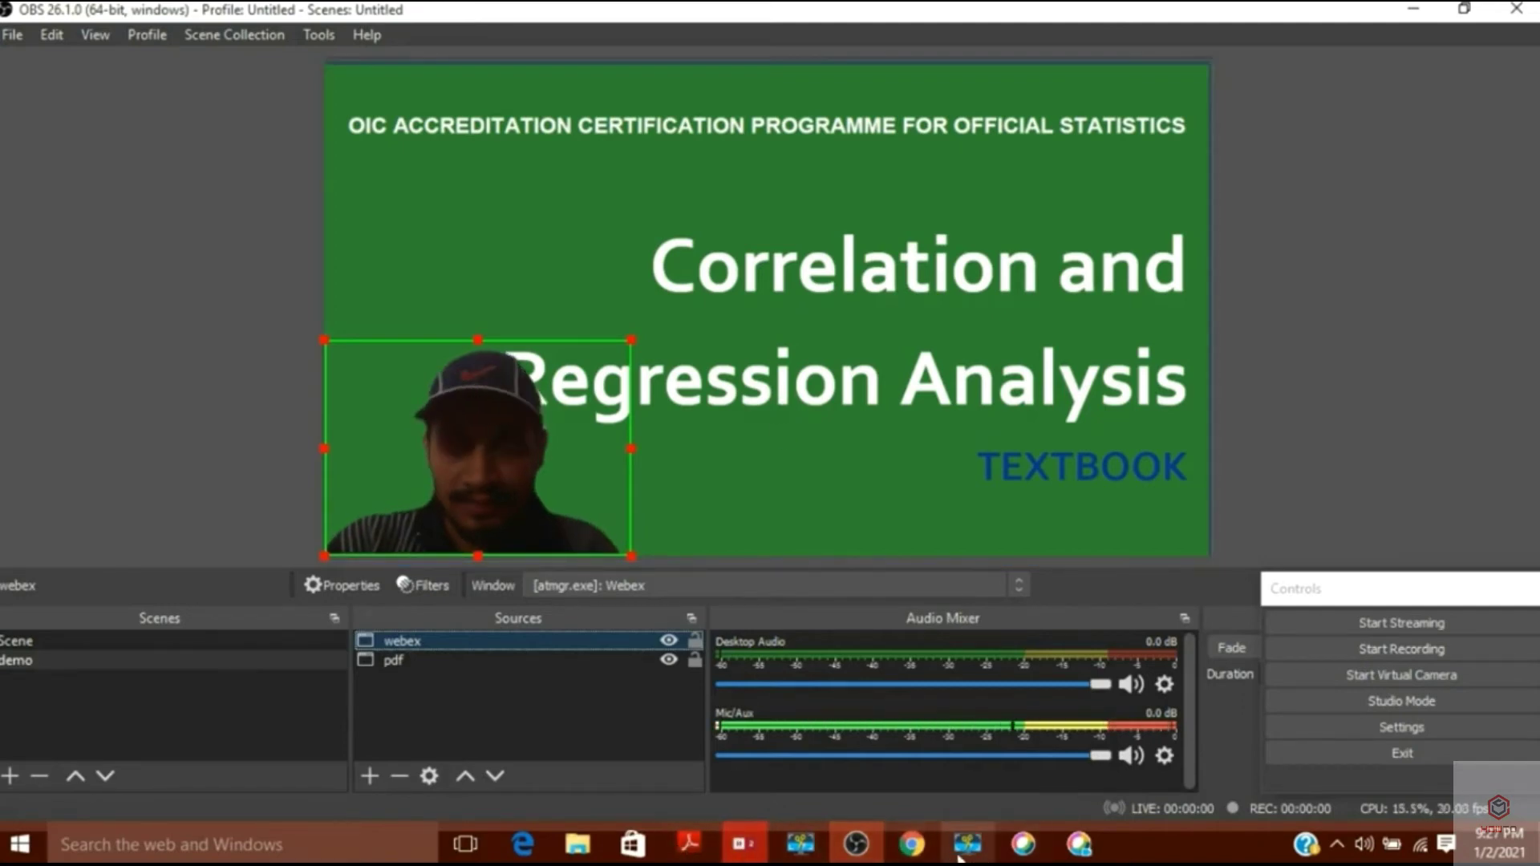
# Switch to Adobe Reader, scroll the PDF to page 2, and return to OBS to check the presenter overlay on that page
pyautogui.moveTo(959, 860)
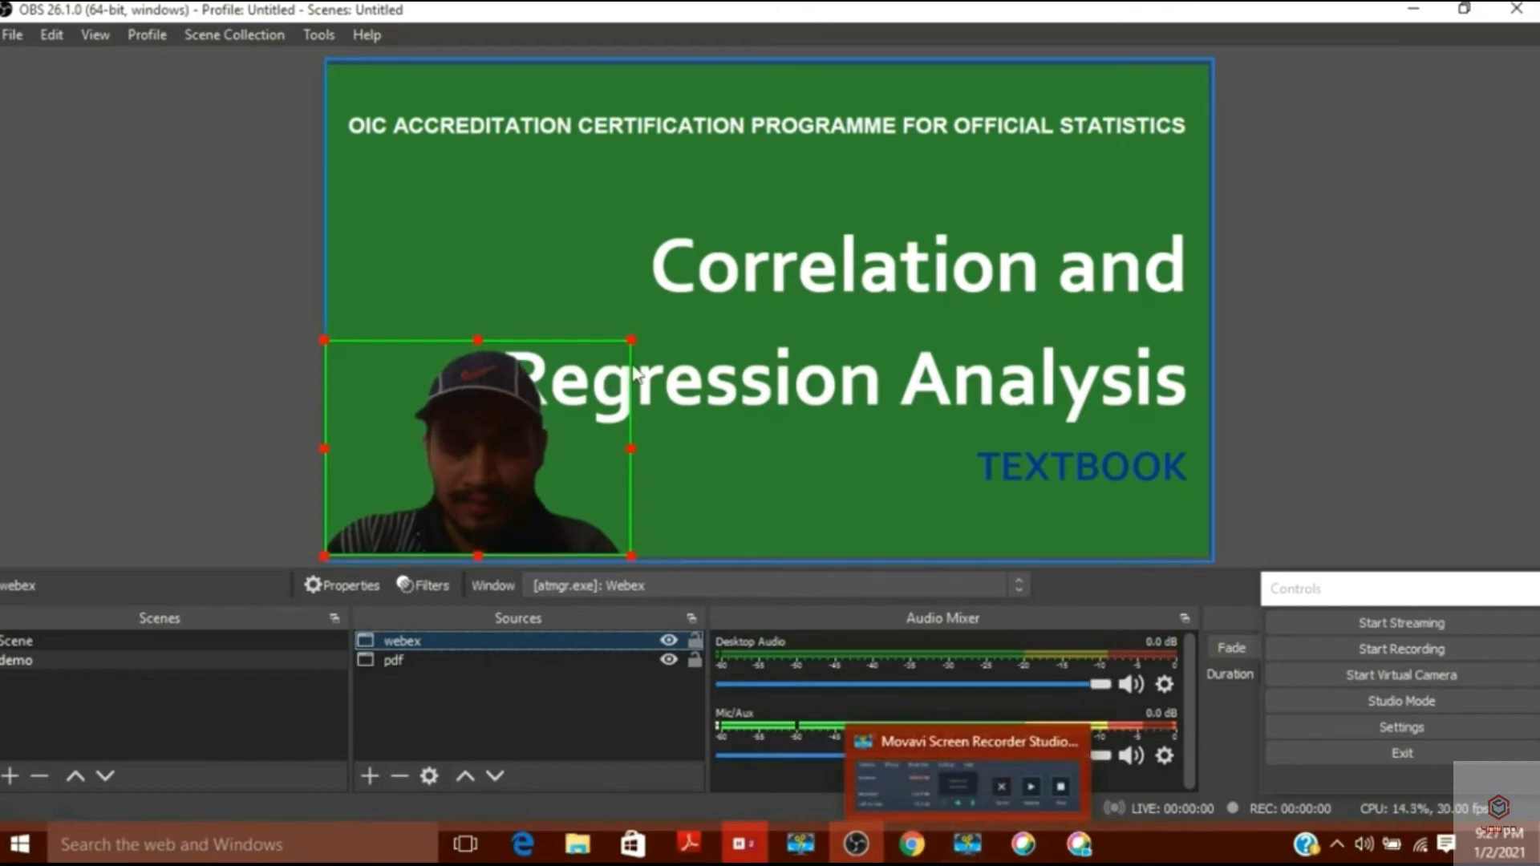
pyautogui.click(688, 844)
pyautogui.scroll(-5, 859, 437)
pyautogui.scroll(-15, 856, 436)
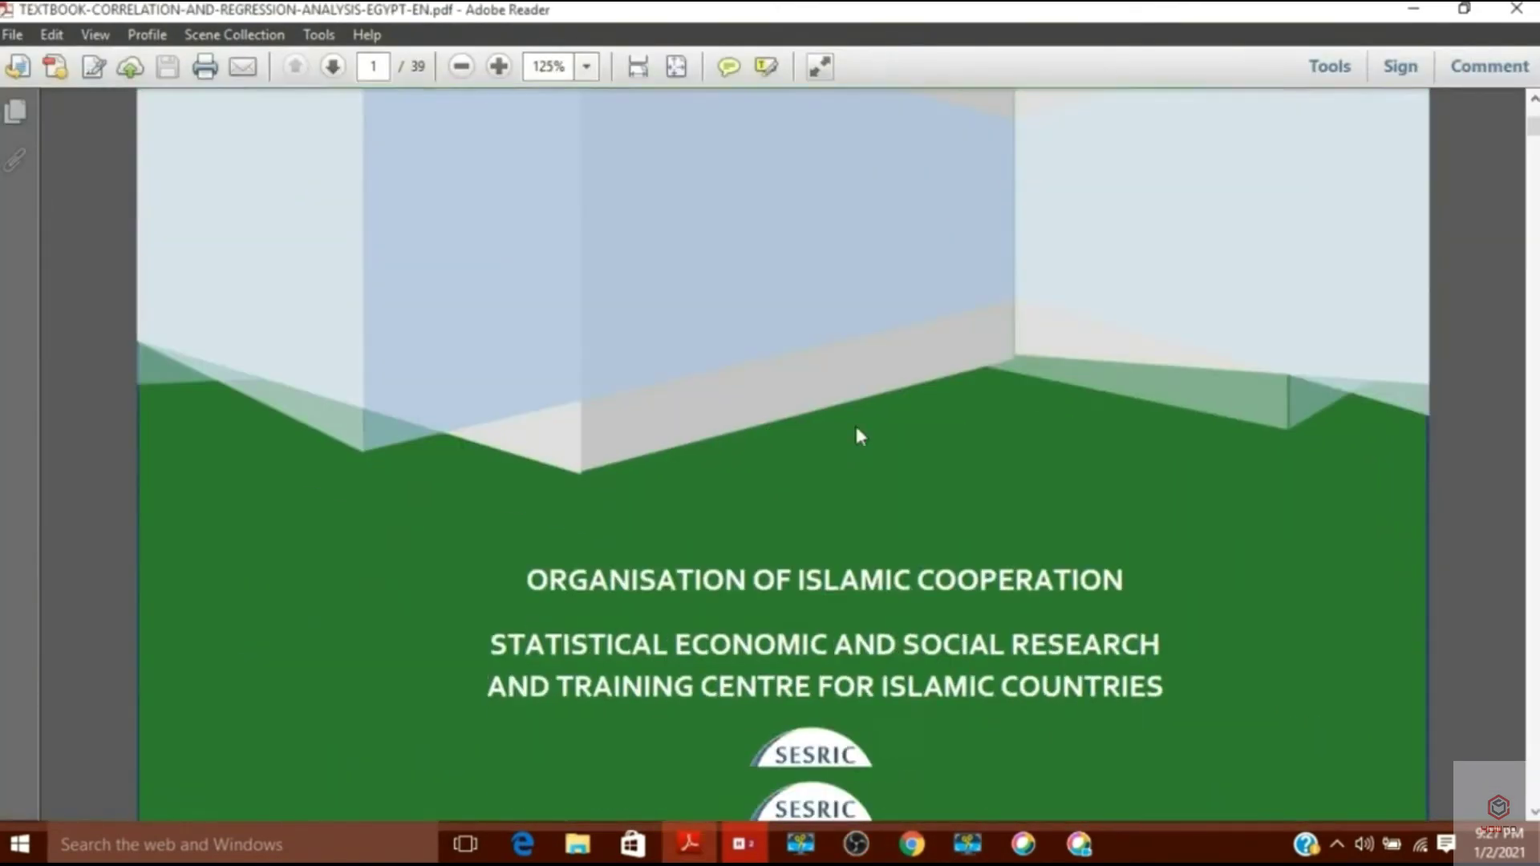
pyautogui.scroll(-15, 861, 438)
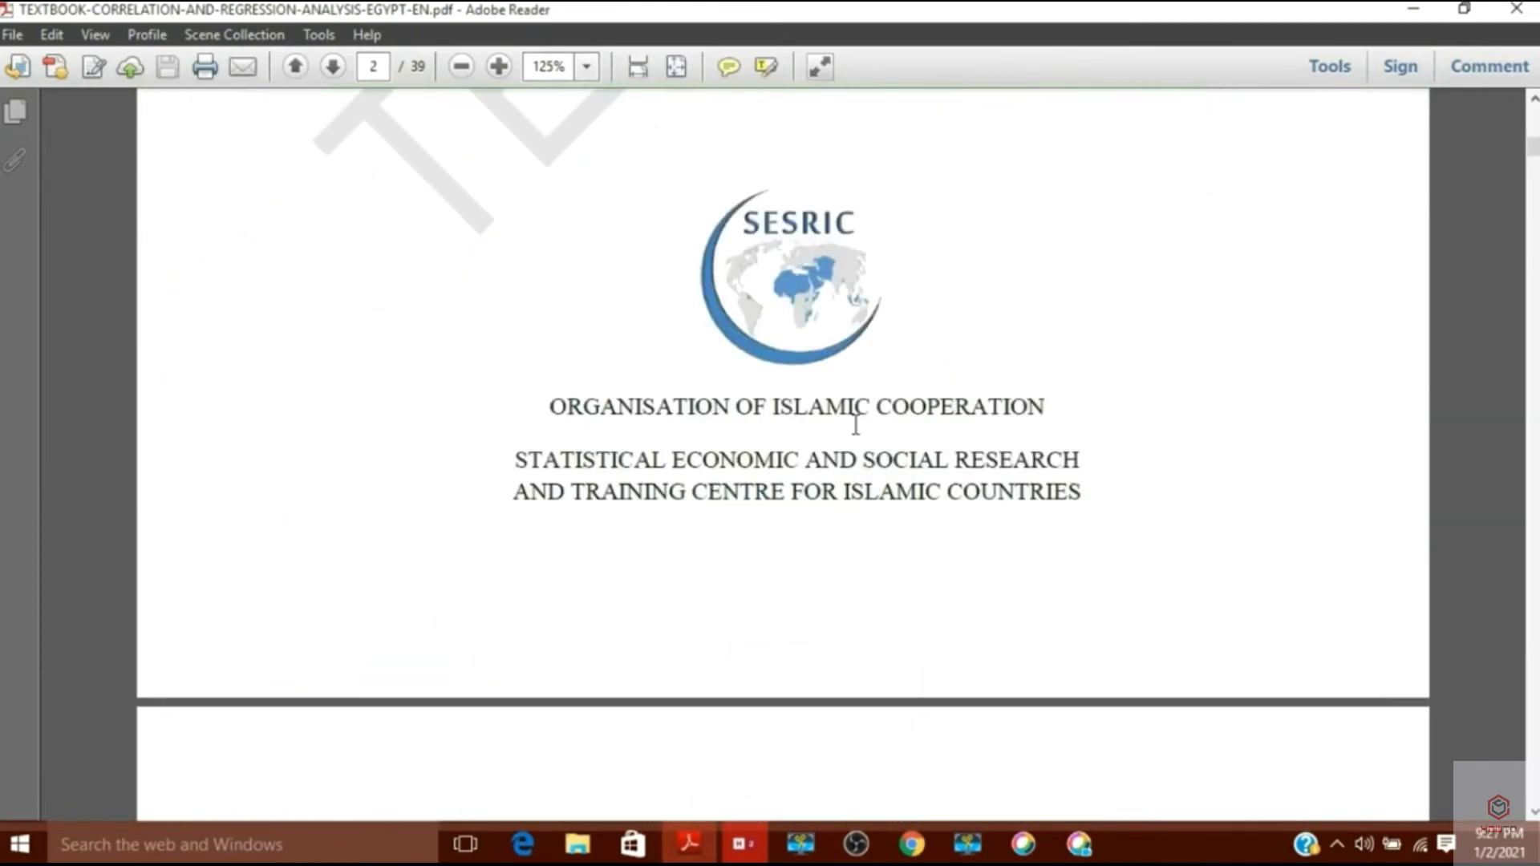
pyautogui.scroll(8, 856, 426)
pyautogui.scroll(5, 856, 427)
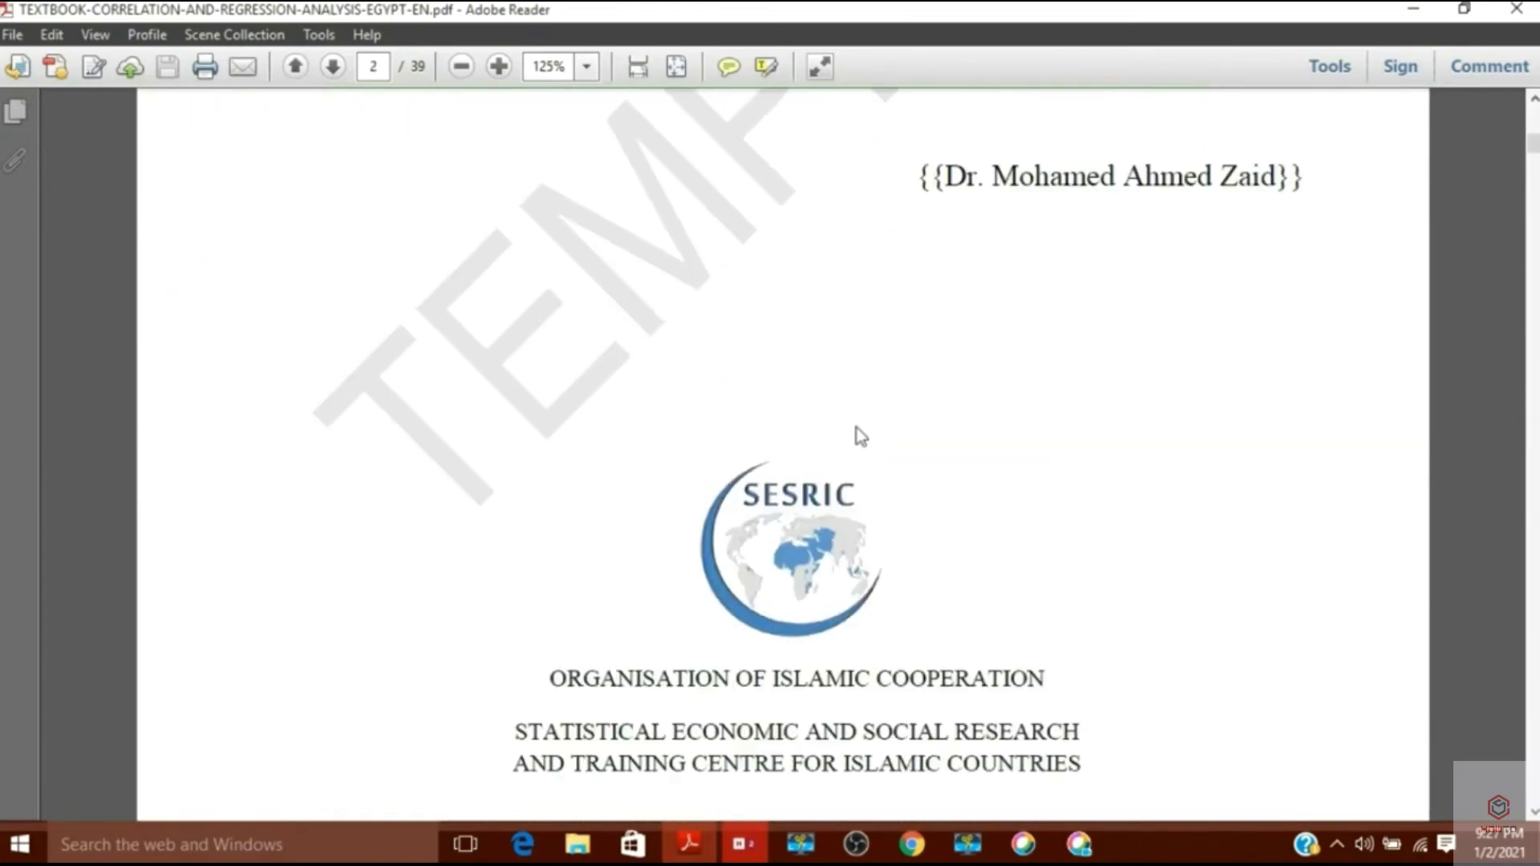
pyautogui.scroll(-3, 856, 433)
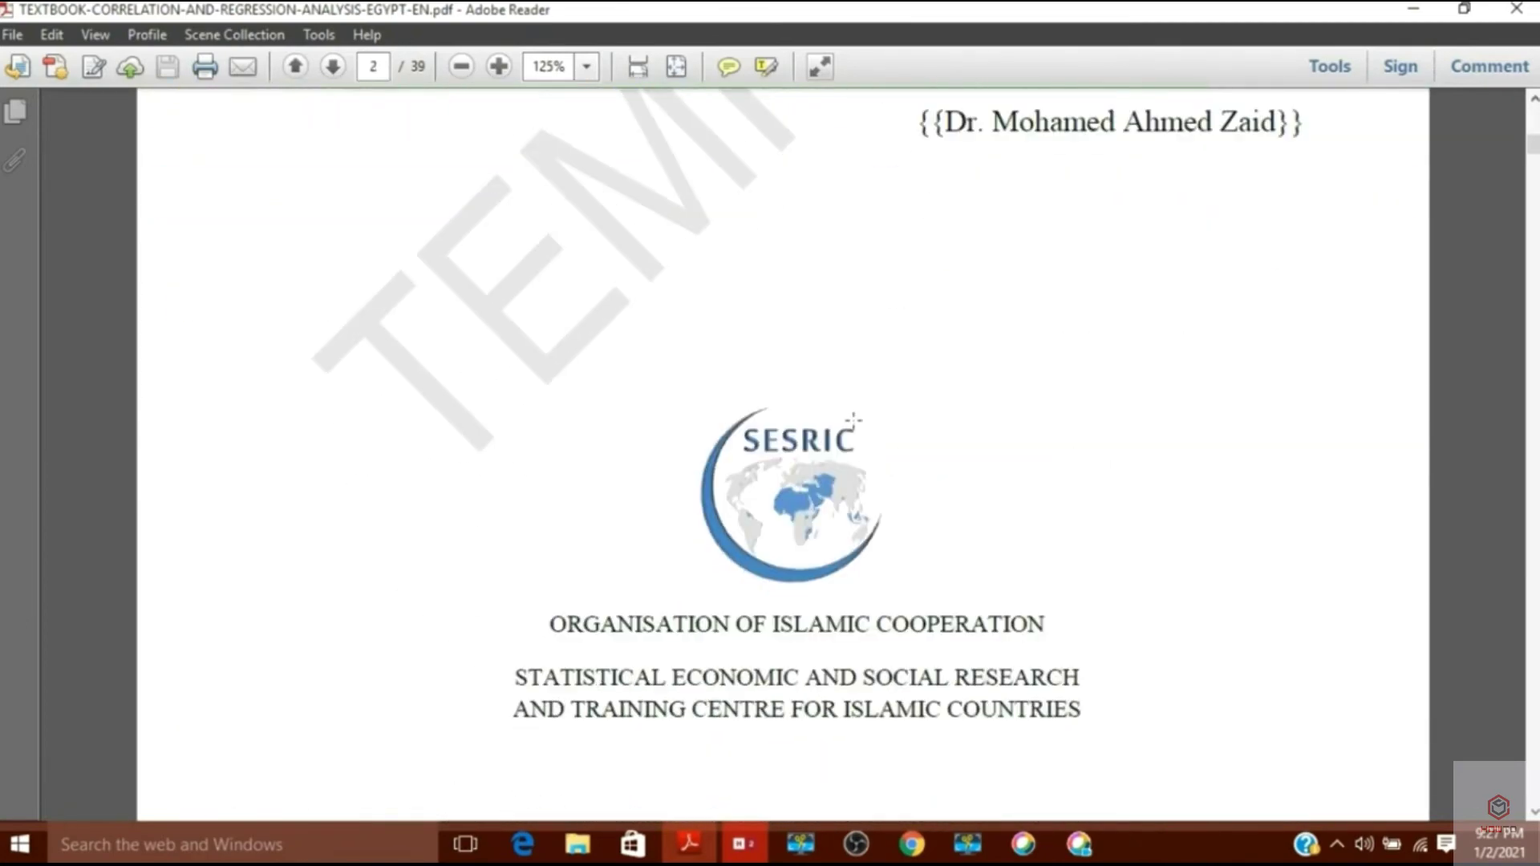
pyautogui.moveTo(857, 850)
pyautogui.click(864, 853)
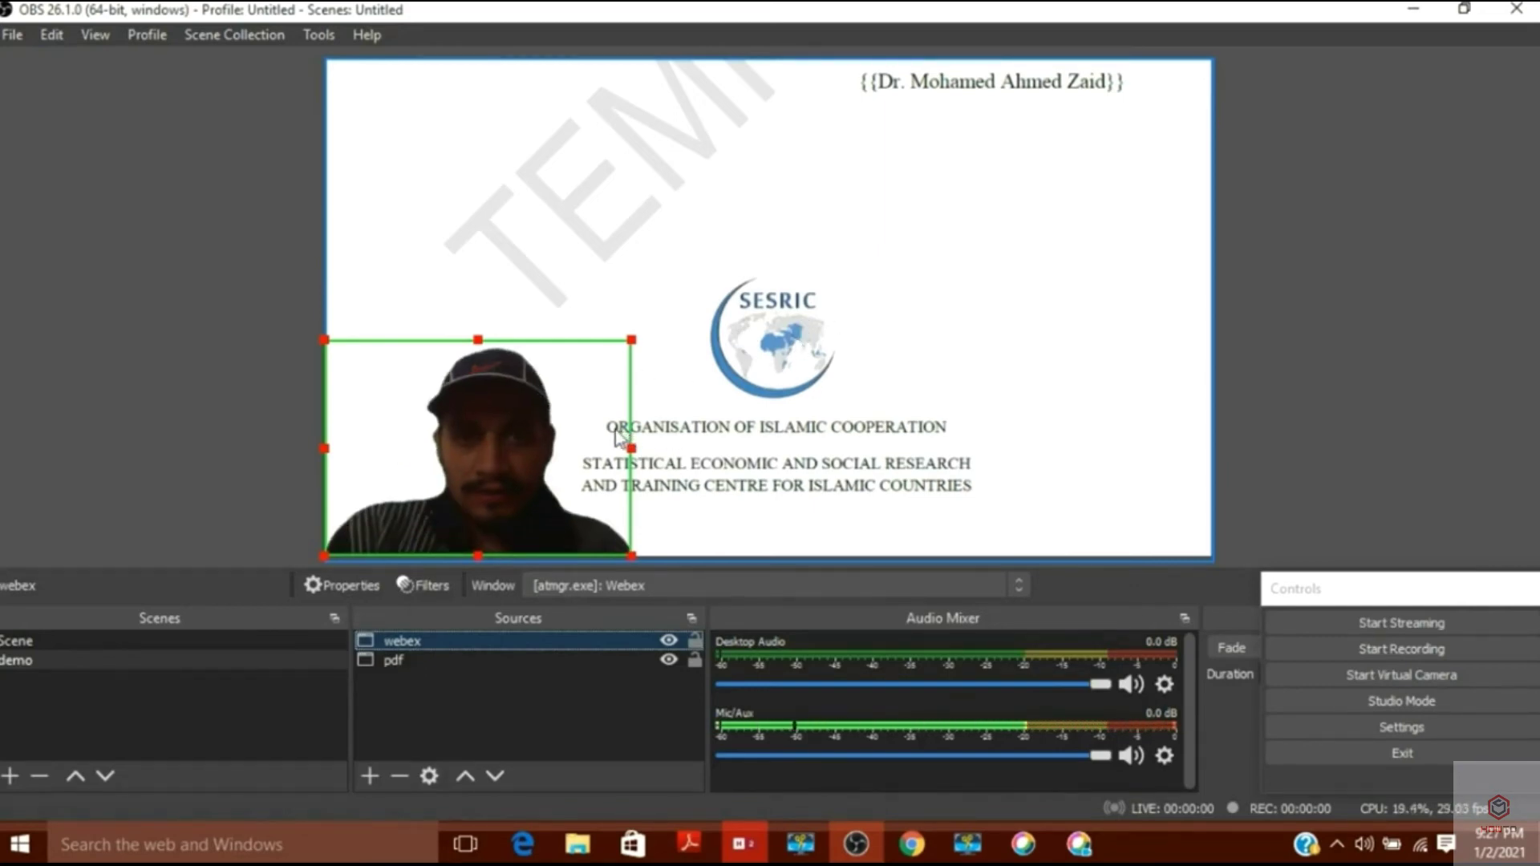
# Start recording in OBS, then switch to Adobe Reader and scroll the PDF from page 2 to page 6
pyautogui.moveTo(1003, 861)
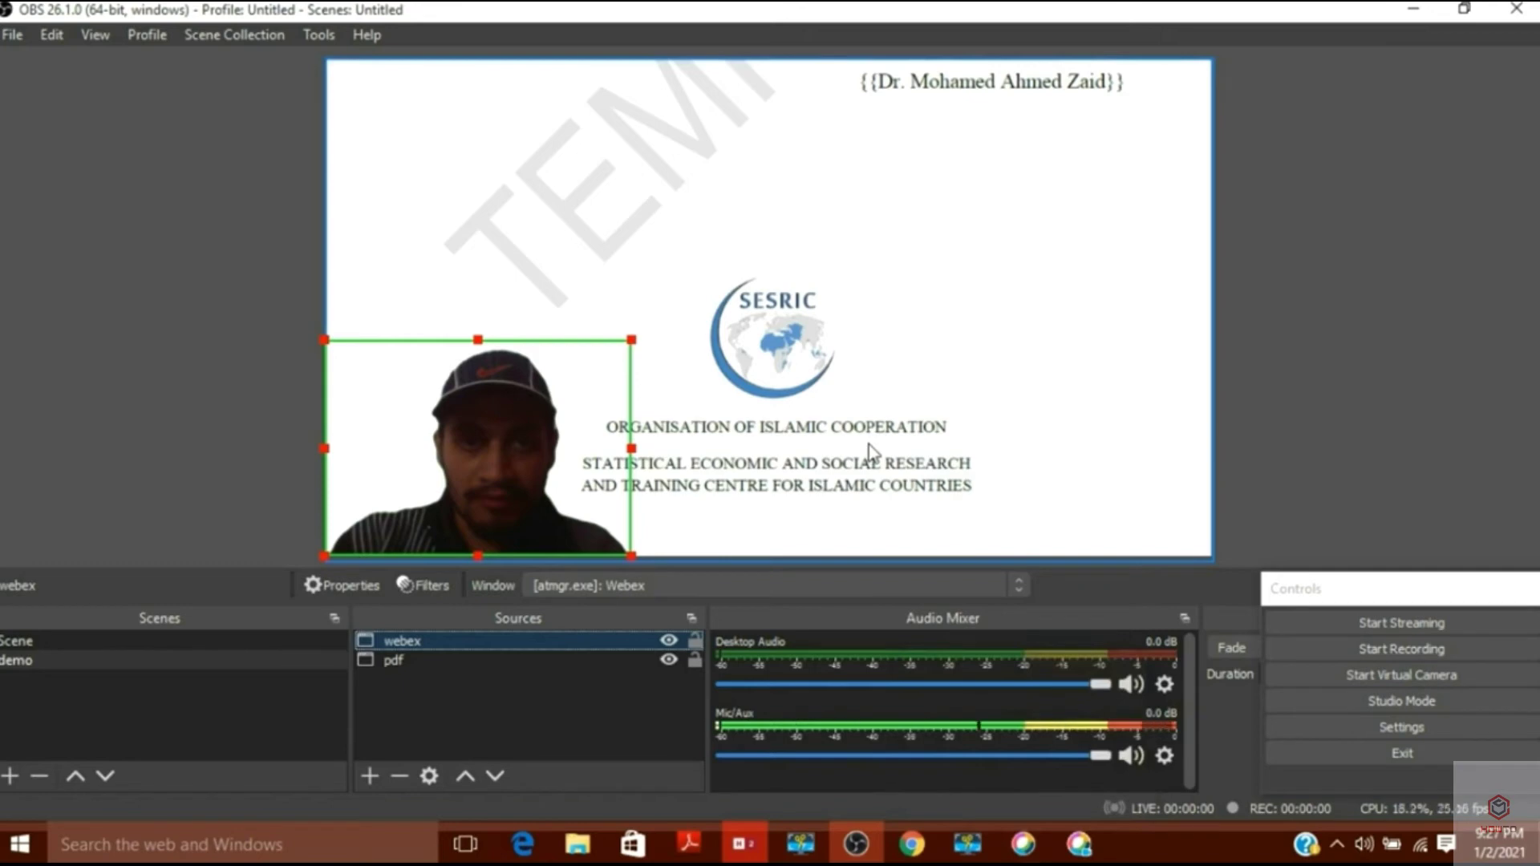
pyautogui.click(1354, 653)
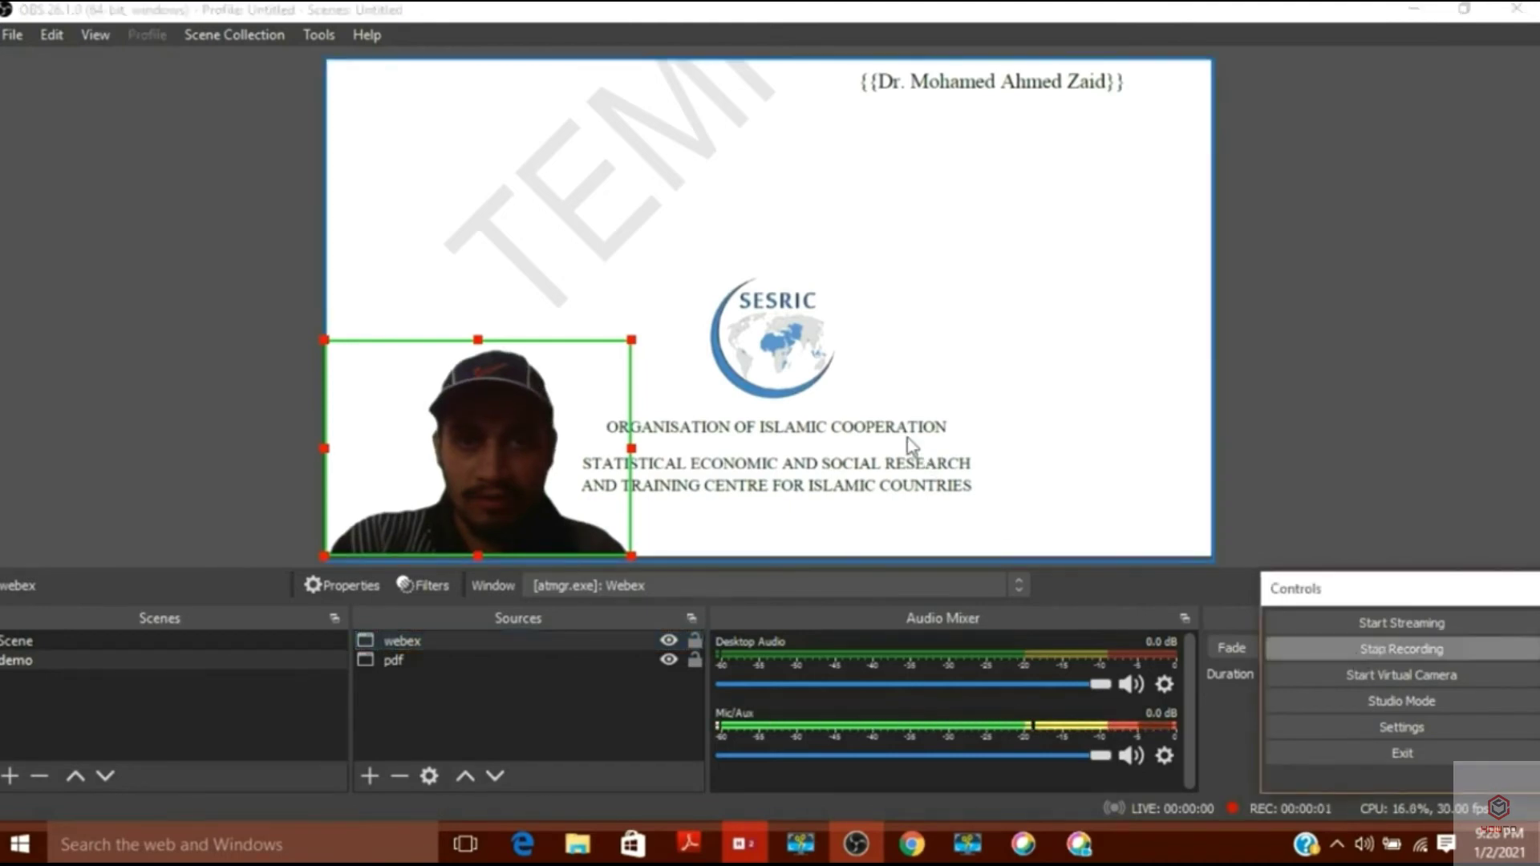
pyautogui.click(689, 846)
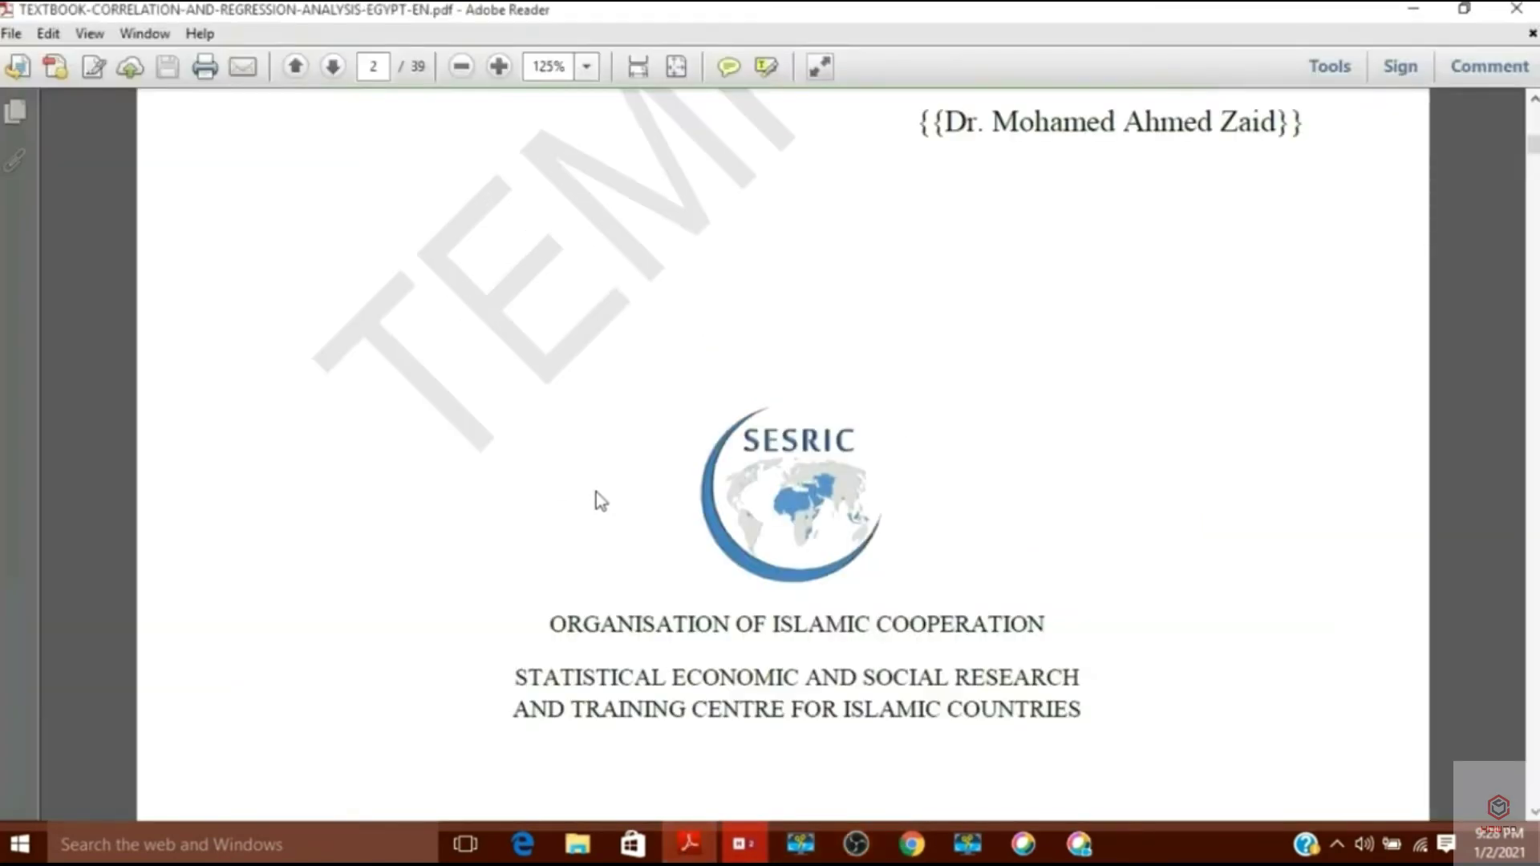
pyautogui.scroll(-12, 595, 492)
pyautogui.scroll(-15, 594, 493)
pyautogui.scroll(-15, 592, 490)
pyautogui.scroll(-15, 593, 497)
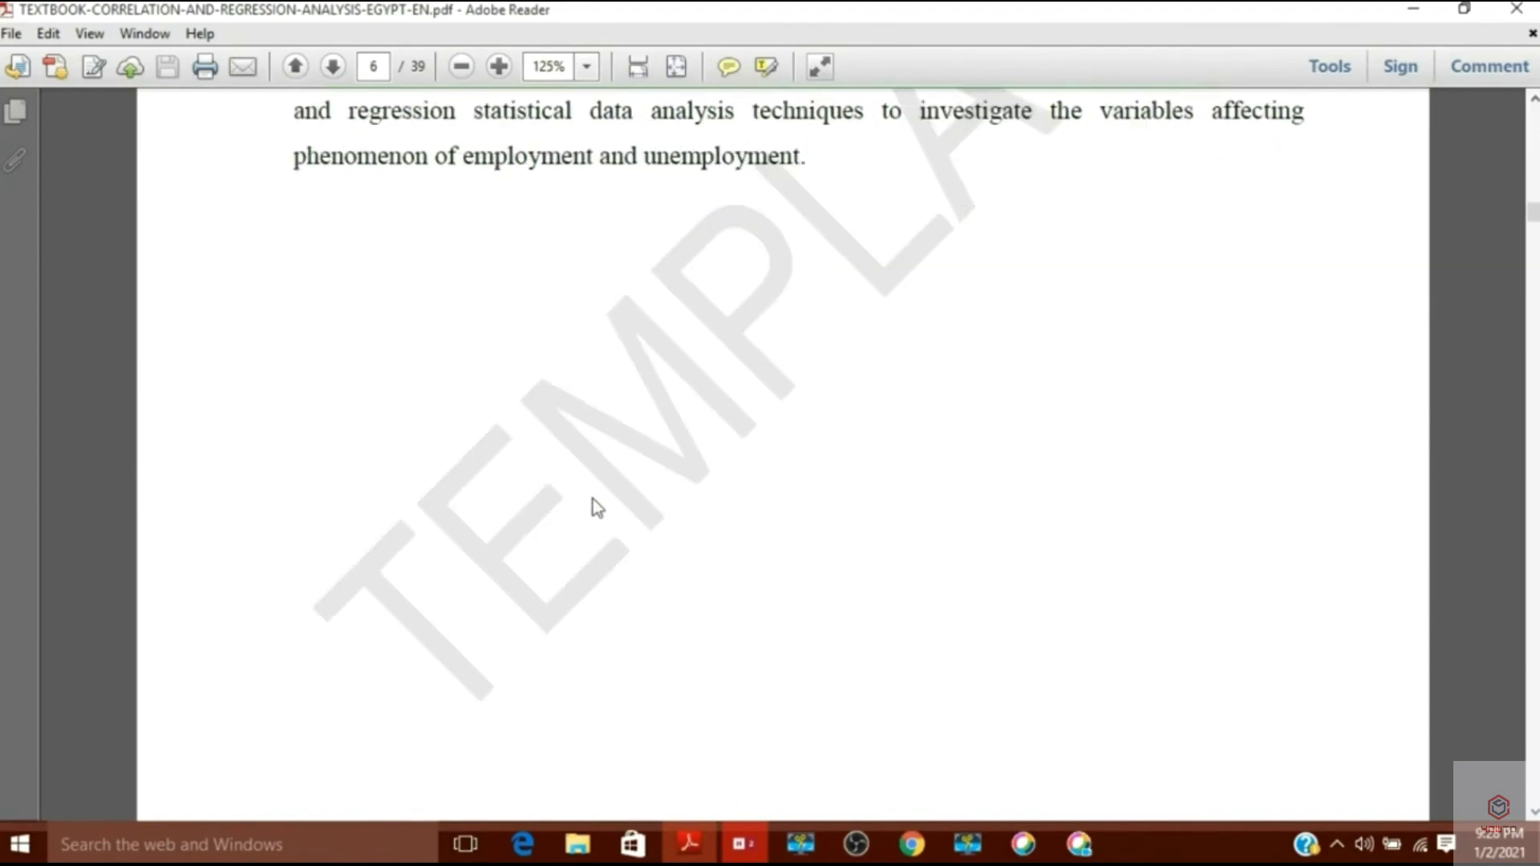